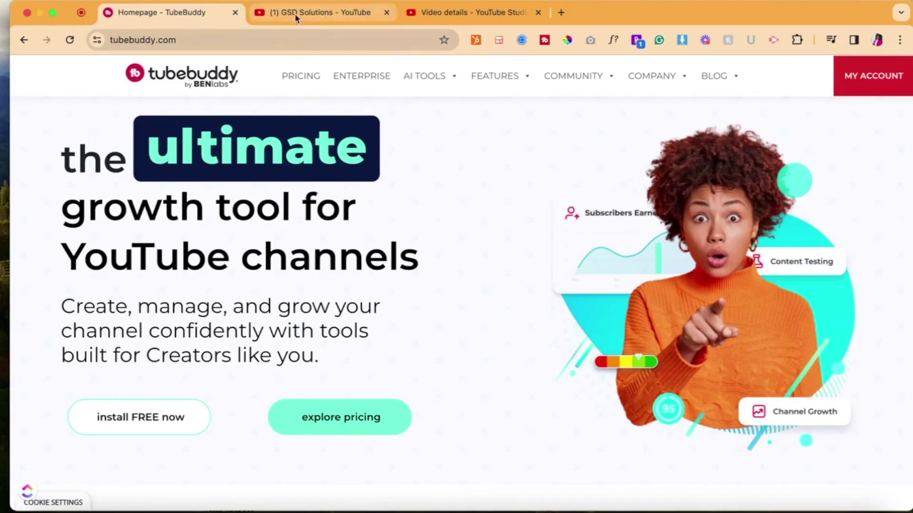
Show Channelytics for GSD Solutions: 22.7K views, 11 videos in 30 days, and channel keywords
{"action": "left_click", "coordinate": [279, 14]}
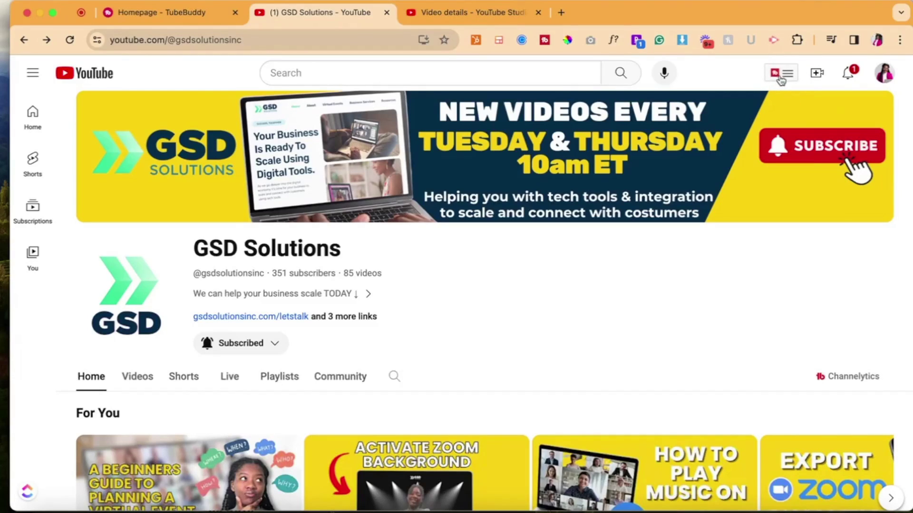
{"action": "left_click", "coordinate": [846, 384]}
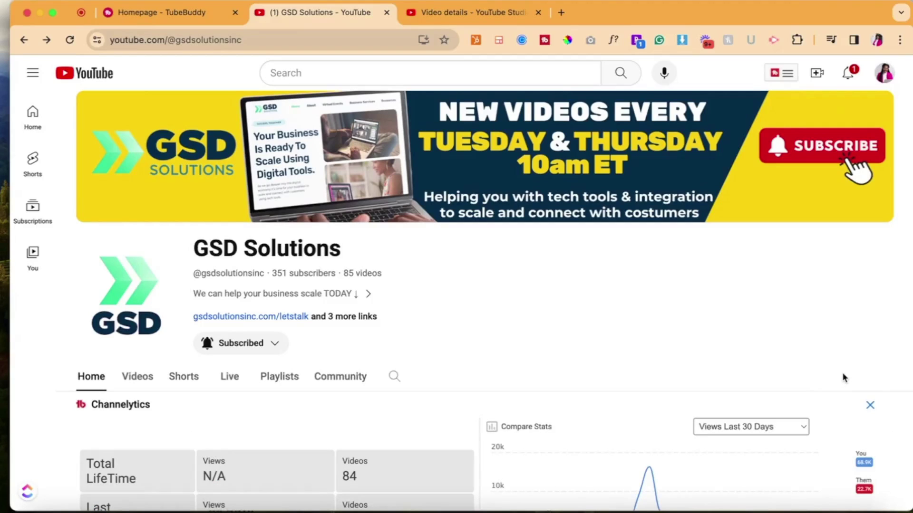
{"action": "scroll", "coordinate": [843, 376], "scroll_direction": "down", "scroll_amount": 2}
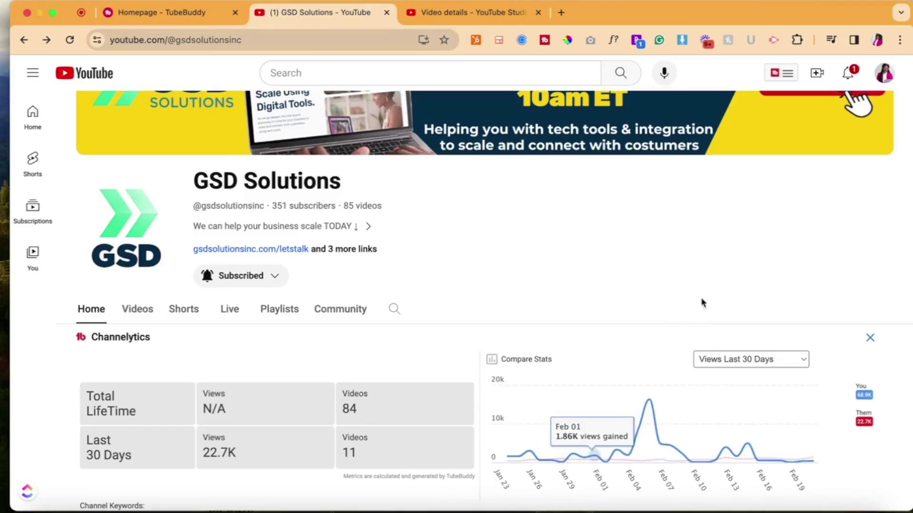
{"action": "scroll", "coordinate": [622, 303], "scroll_direction": "down", "scroll_amount": 1}
{"action": "scroll", "coordinate": [608, 333], "scroll_direction": "down", "scroll_amount": 2}
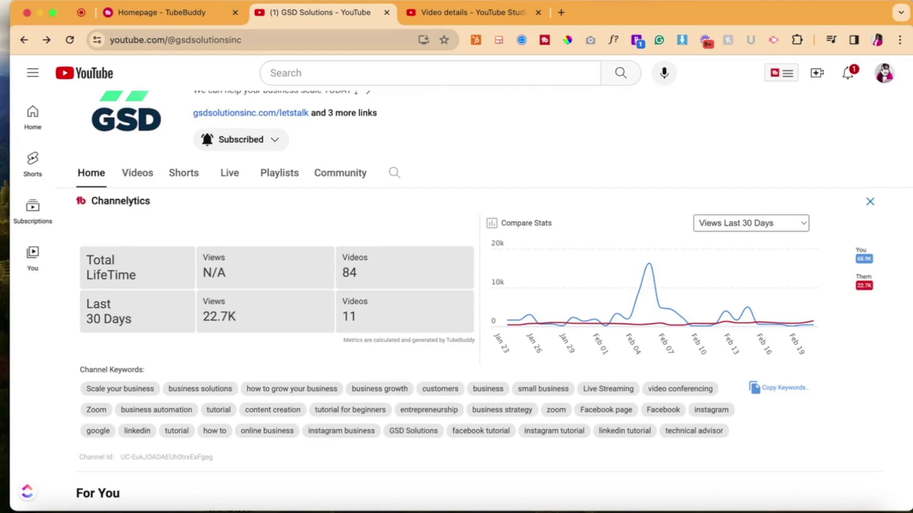
{"action": "scroll", "coordinate": [708, 275], "scroll_direction": "up", "scroll_amount": 2}
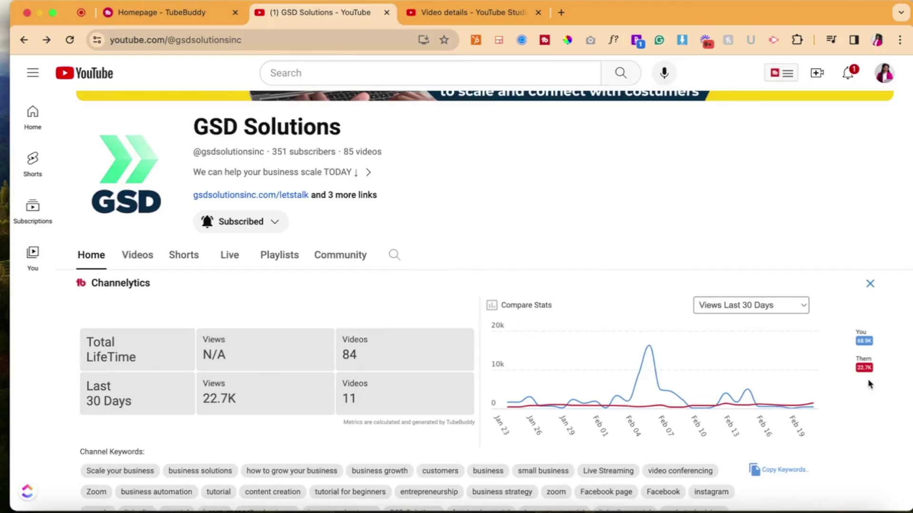
Compare the channel's subscribers and videos over the last 30 days, then close Channelytics
{"action": "left_click", "coordinate": [786, 304]}
{"action": "left_click", "coordinate": [780, 320]}
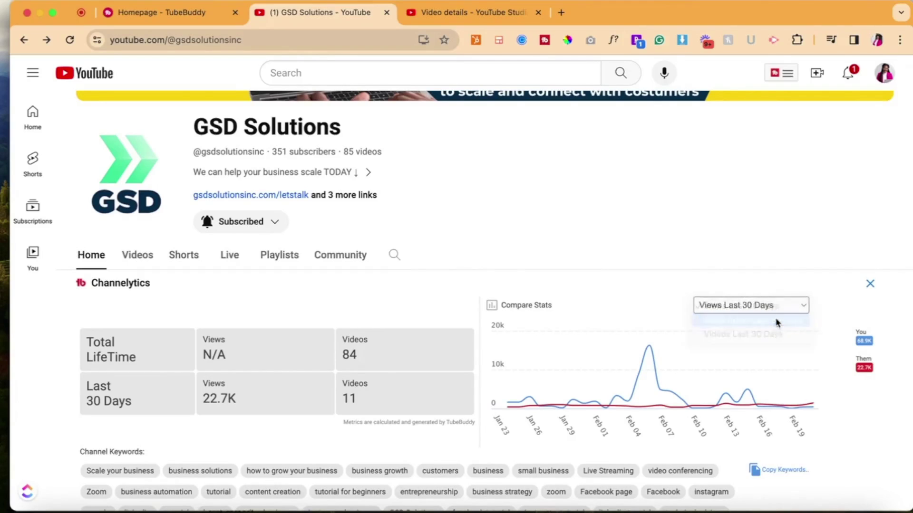
{"action": "left_click", "coordinate": [772, 305]}
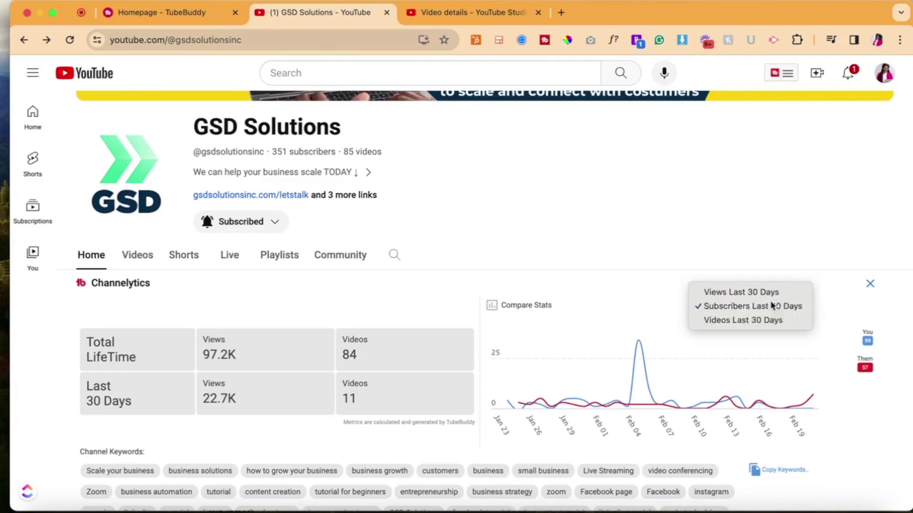
{"action": "left_click", "coordinate": [770, 320]}
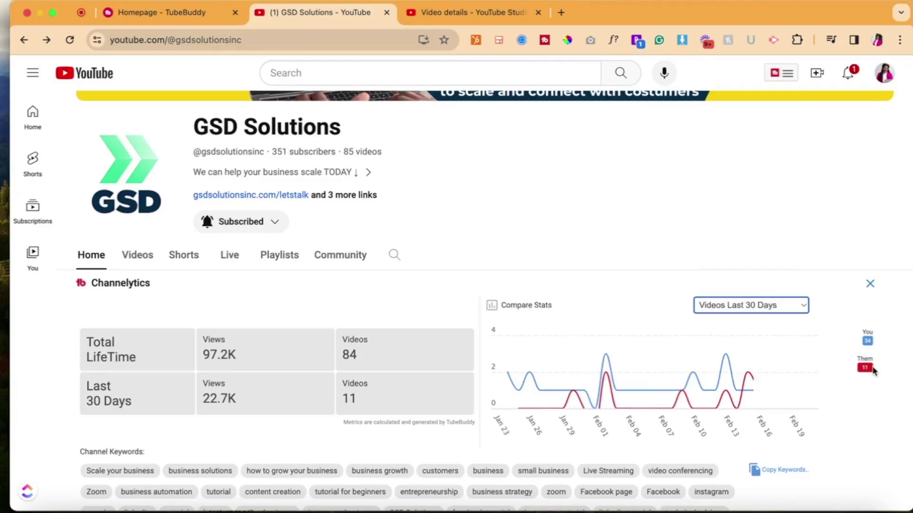
{"action": "left_click", "coordinate": [793, 305]}
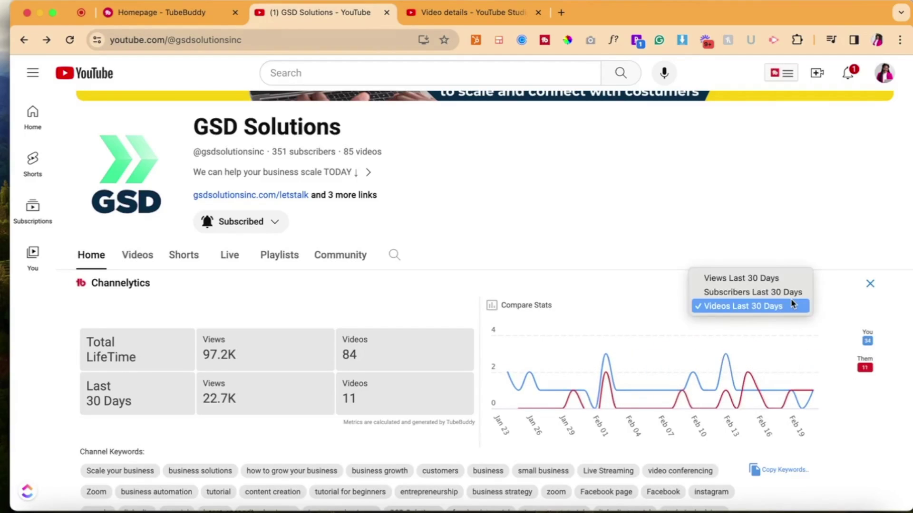
{"action": "left_click", "coordinate": [845, 287]}
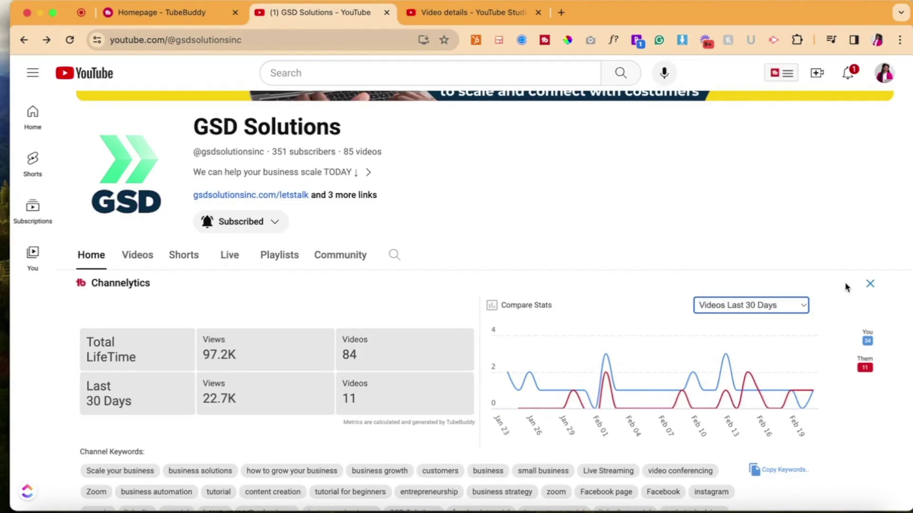
{"action": "left_click", "coordinate": [871, 285]}
{"action": "scroll", "coordinate": [831, 351], "scroll_direction": "down", "scroll_amount": 2}
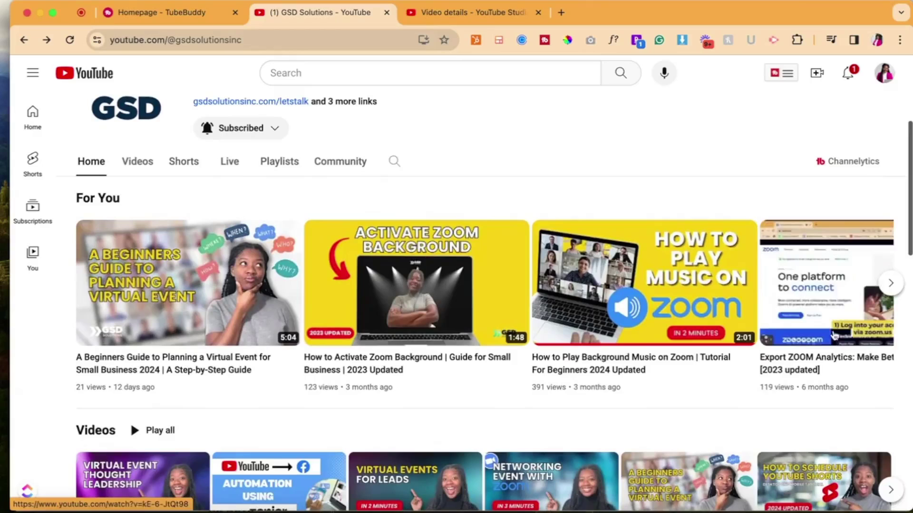
Open the Beginners Guide to Planning a Virtual Event video and scroll through its Videolytics stats
{"action": "left_click", "coordinate": [179, 278]}
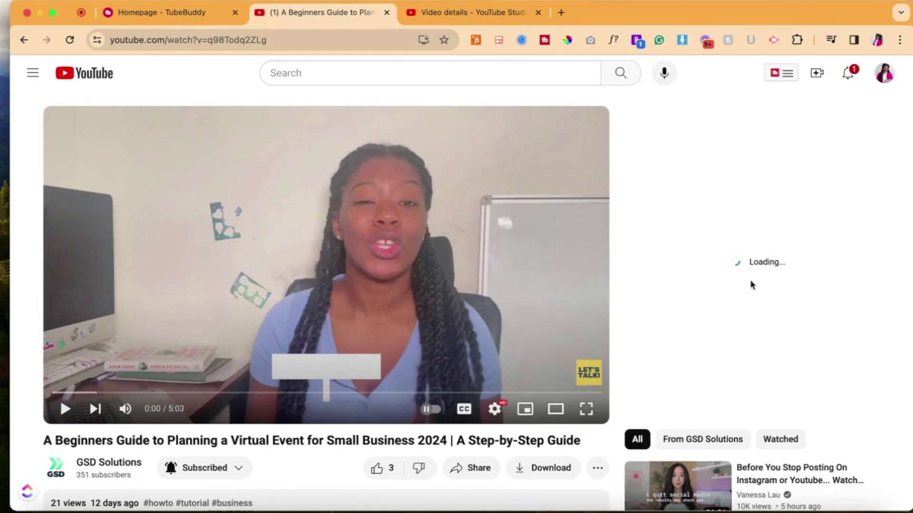
{"action": "scroll", "coordinate": [797, 211], "scroll_direction": "down", "scroll_amount": 1}
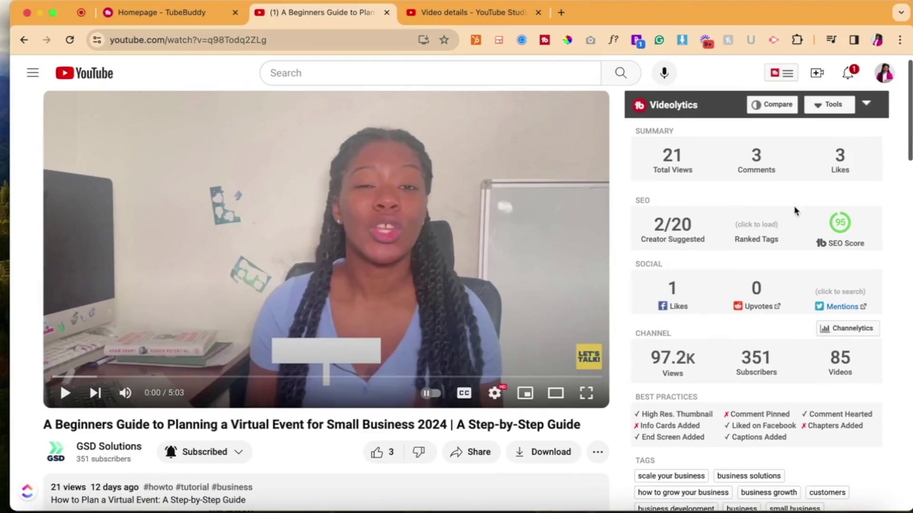
{"action": "mouse_move", "coordinate": [656, 163]}
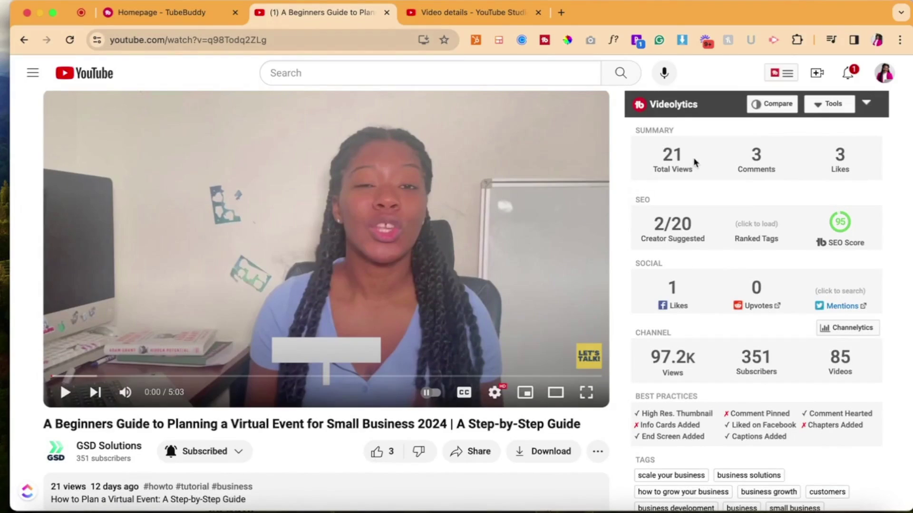
{"action": "mouse_move", "coordinate": [854, 252]}
{"action": "scroll", "coordinate": [823, 428], "scroll_direction": "down", "scroll_amount": 5}
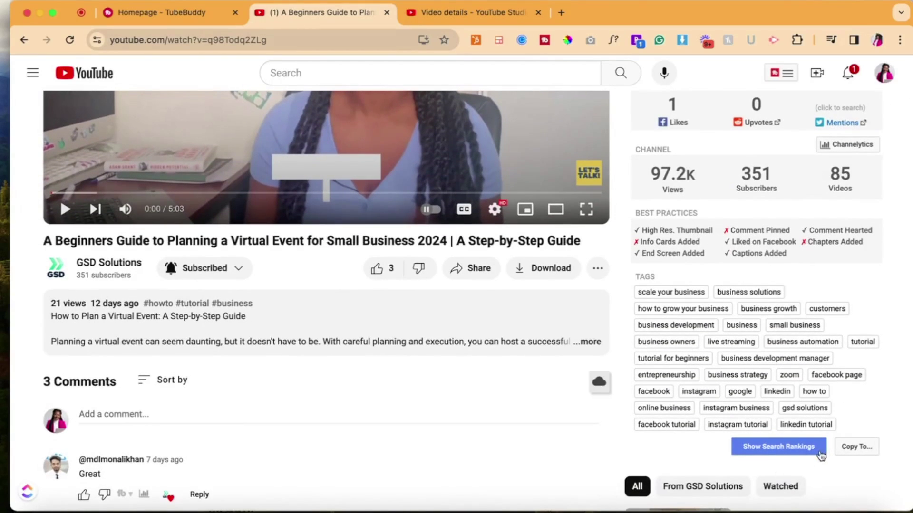
{"action": "scroll", "coordinate": [782, 375], "scroll_direction": "down", "scroll_amount": 3}
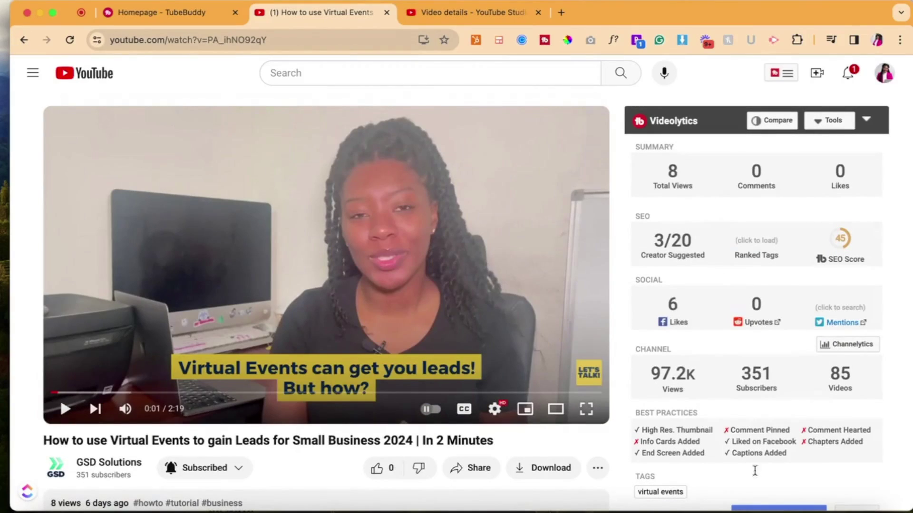
Review the Videolytics SEO score of 45, noting chapters and info cards are missing
{"action": "mouse_move", "coordinate": [855, 255]}
{"action": "scroll", "coordinate": [758, 432], "scroll_direction": "down", "scroll_amount": 3}
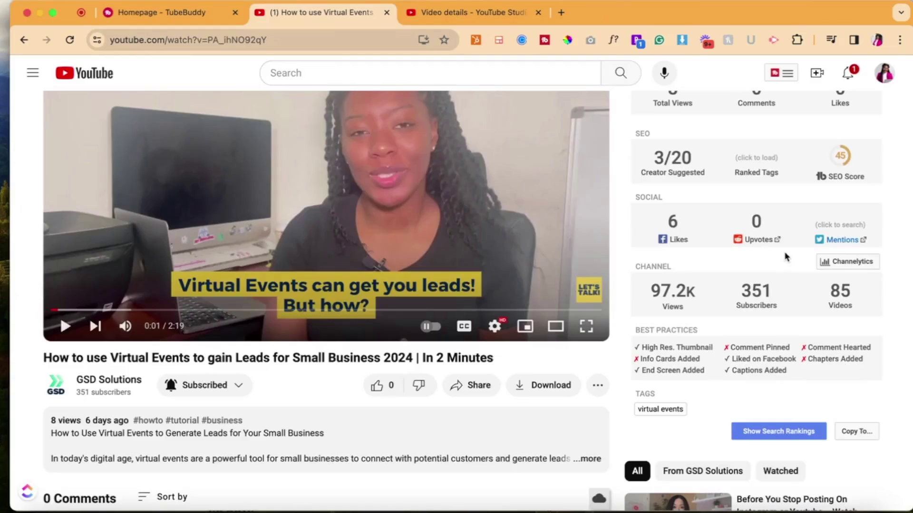
{"action": "scroll", "coordinate": [786, 252], "scroll_direction": "down", "scroll_amount": 1}
{"action": "scroll", "coordinate": [786, 248], "scroll_direction": "up", "scroll_amount": 5}
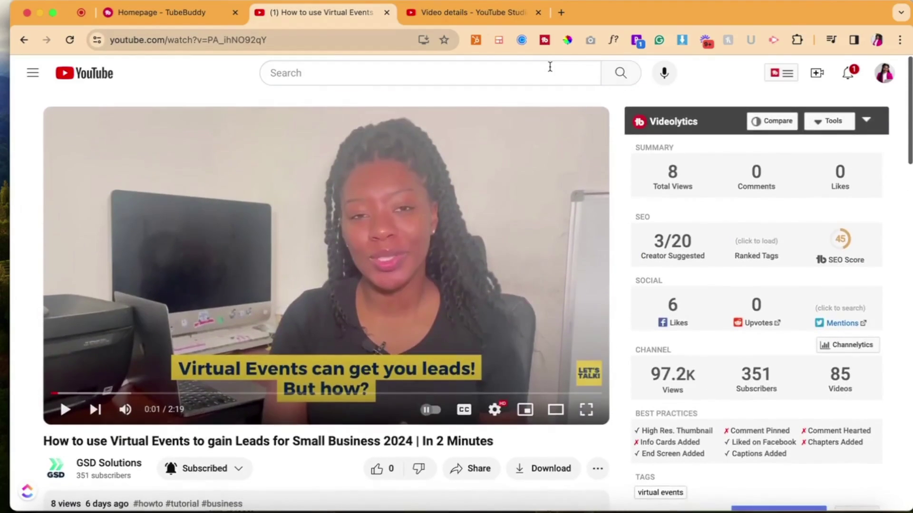
Open the Season 5, Episode 20 video details and browse TubeBuddy's Title Generator and tools
{"action": "left_click", "coordinate": [475, 13]}
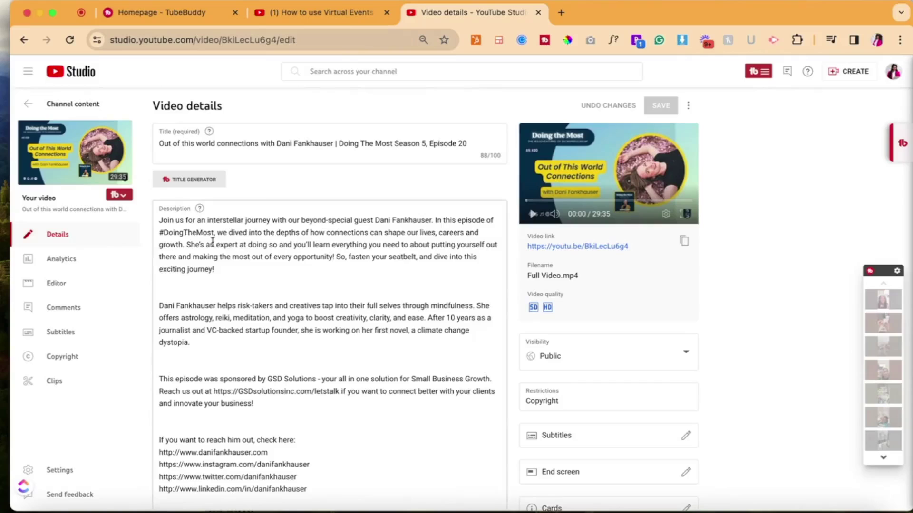
{"action": "left_click", "coordinate": [208, 178]}
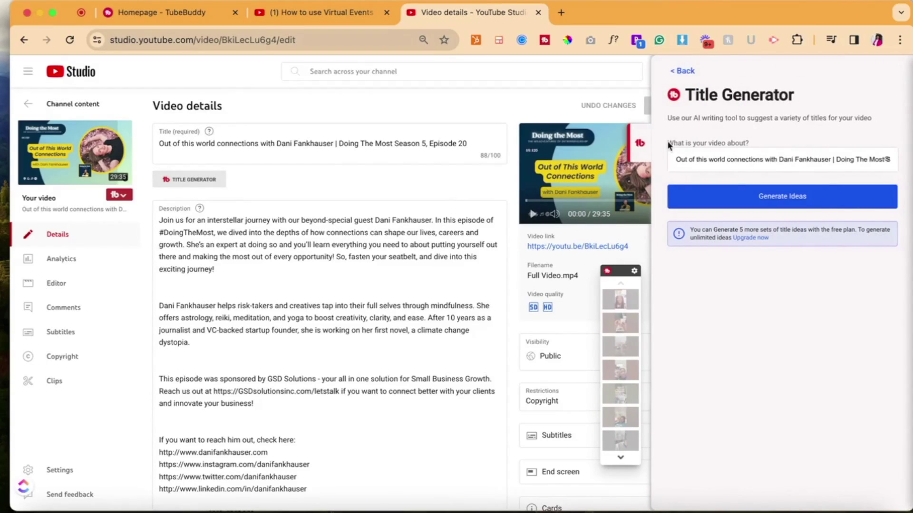
{"action": "left_click", "coordinate": [674, 71]}
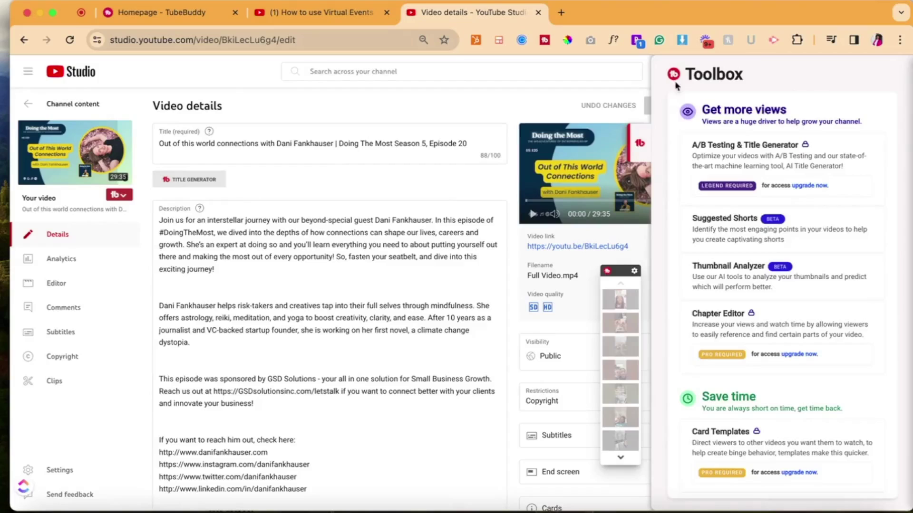
{"action": "left_click", "coordinate": [643, 147]}
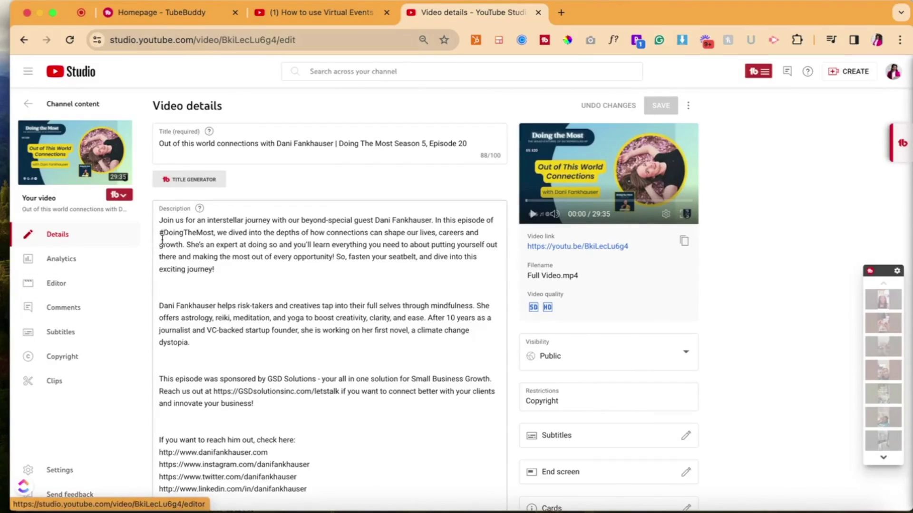
{"action": "left_click", "coordinate": [122, 196]}
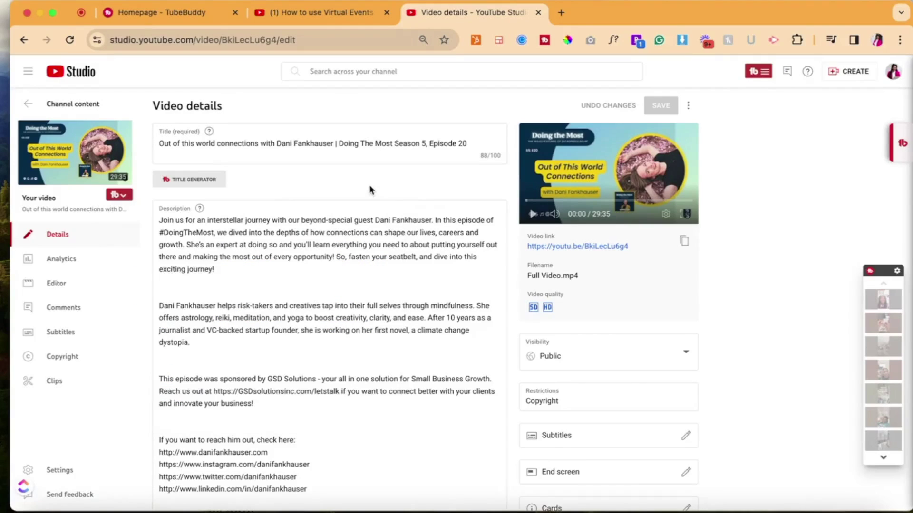
{"action": "scroll", "coordinate": [617, 357], "scroll_direction": "down", "scroll_amount": 6}
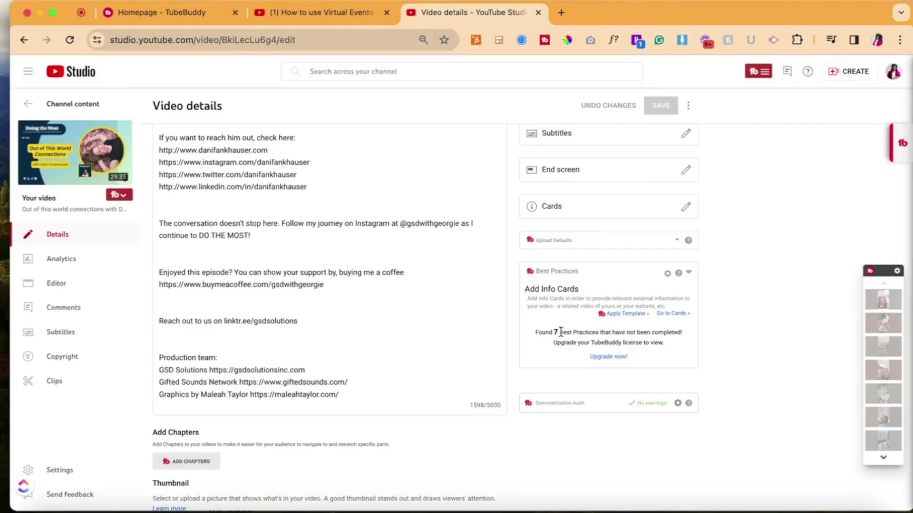
{"action": "scroll", "coordinate": [359, 342], "scroll_direction": "down", "scroll_amount": 5}
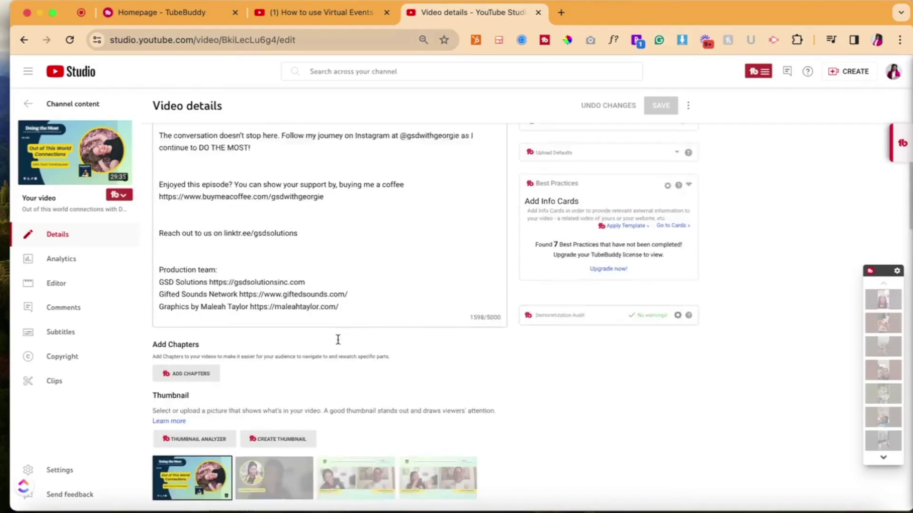
{"action": "scroll", "coordinate": [308, 280], "scroll_direction": "down", "scroll_amount": 2}
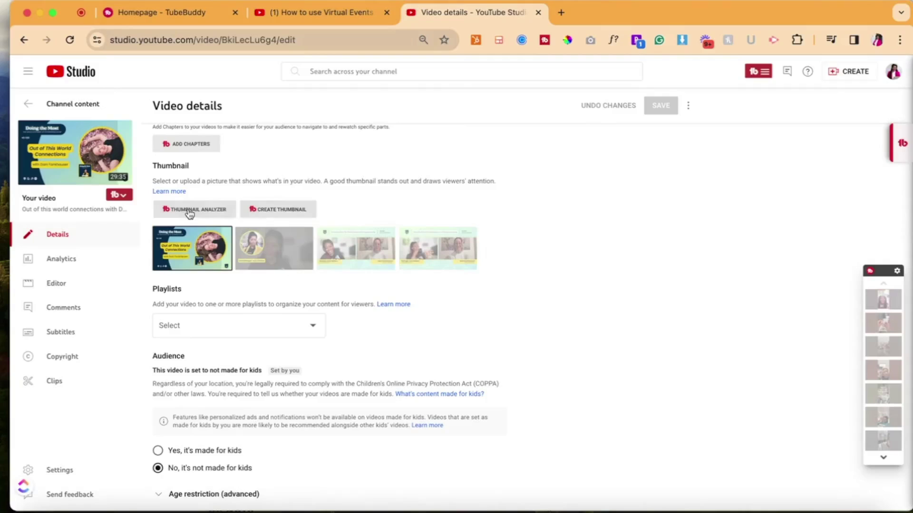
{"action": "scroll", "coordinate": [245, 335], "scroll_direction": "down", "scroll_amount": 13}
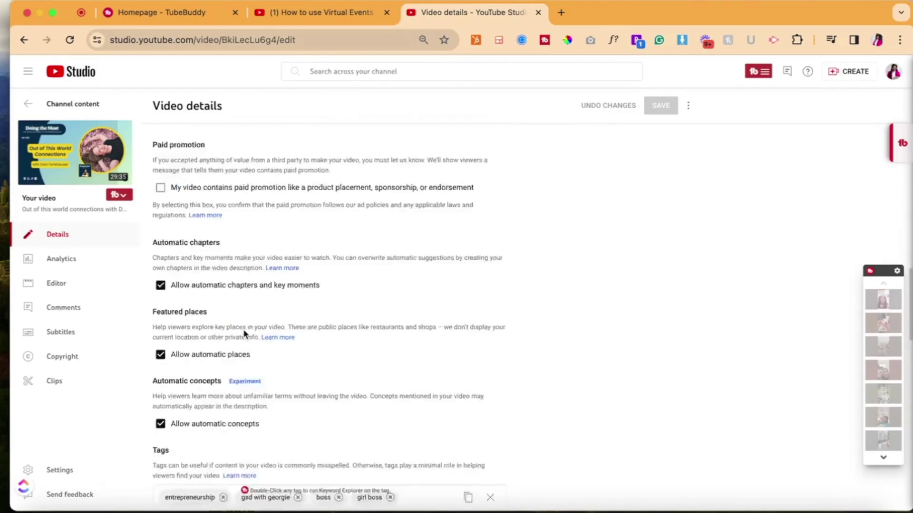
{"action": "scroll", "coordinate": [224, 285], "scroll_direction": "up", "scroll_amount": 3}
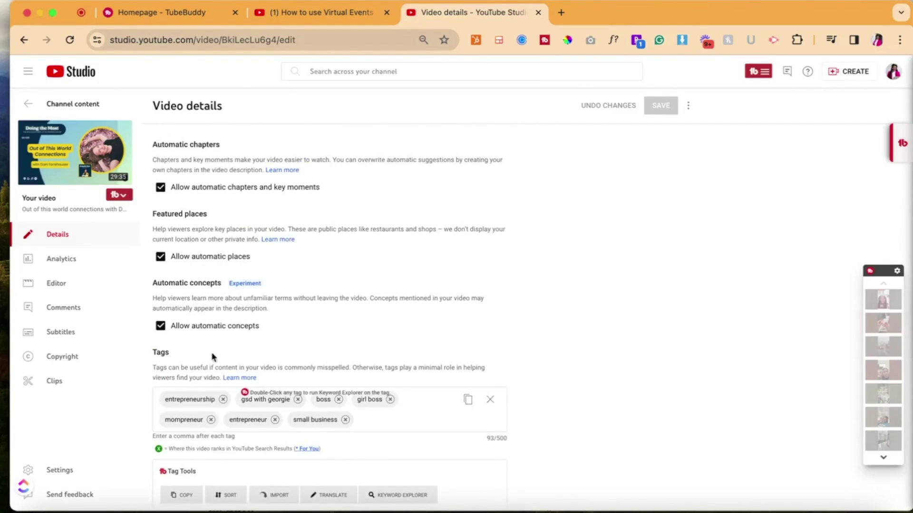
{"action": "scroll", "coordinate": [221, 359], "scroll_direction": "down", "scroll_amount": 3}
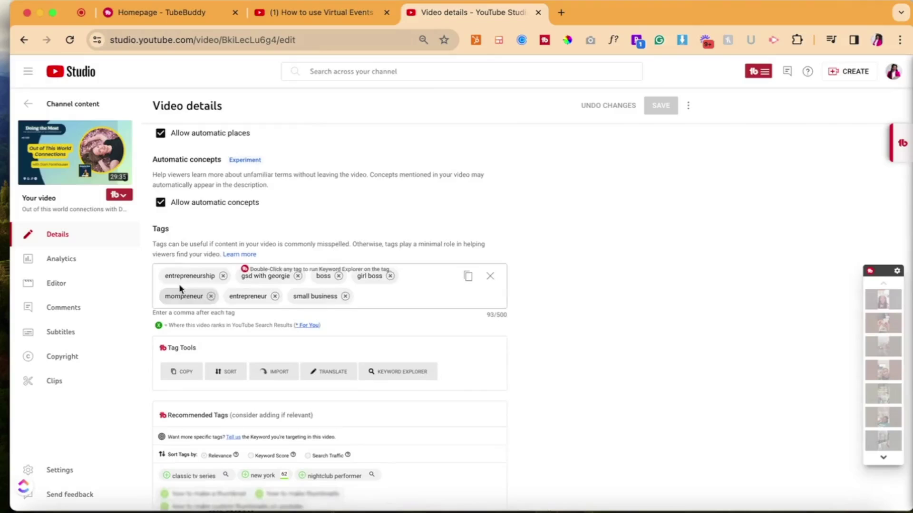
{"action": "scroll", "coordinate": [315, 279], "scroll_direction": "down", "scroll_amount": 3}
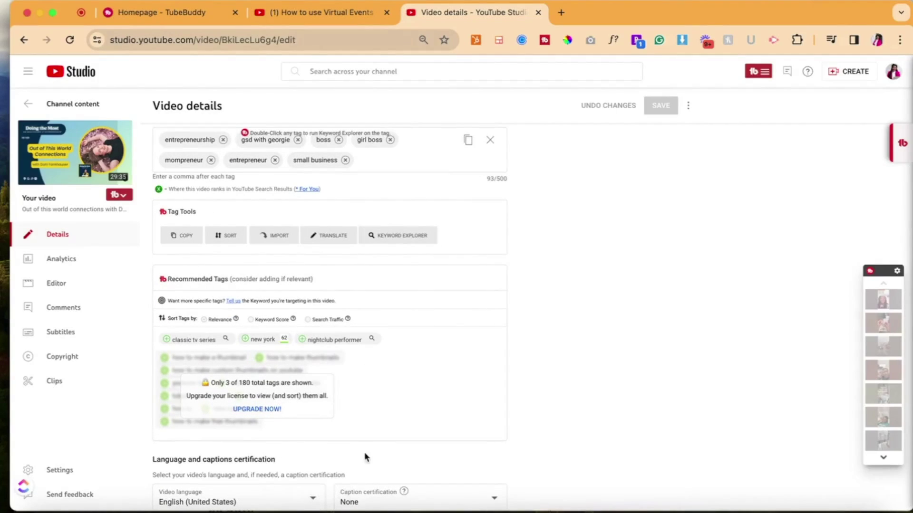
{"action": "scroll", "coordinate": [357, 361], "scroll_direction": "down", "scroll_amount": 10}
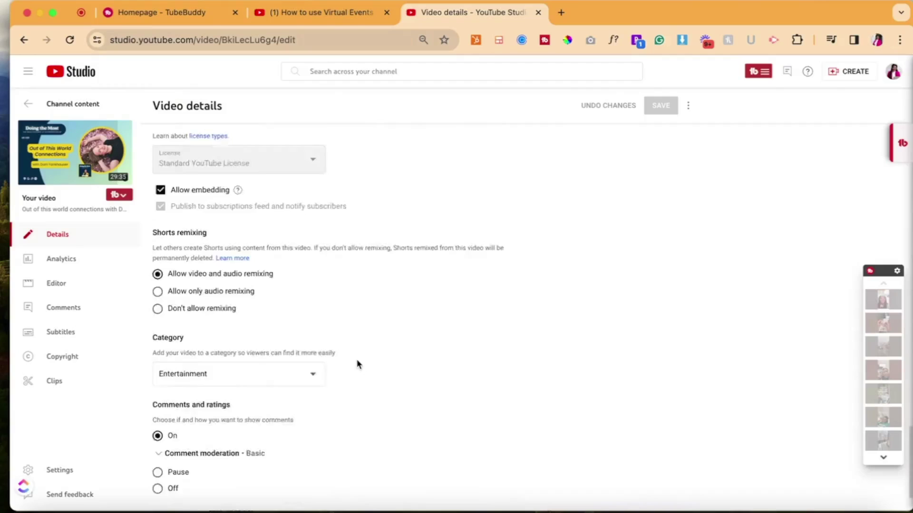
Go to the GSD Solutions channel and open the video on using virtual events for leads
{"action": "left_click", "coordinate": [41, 13]}
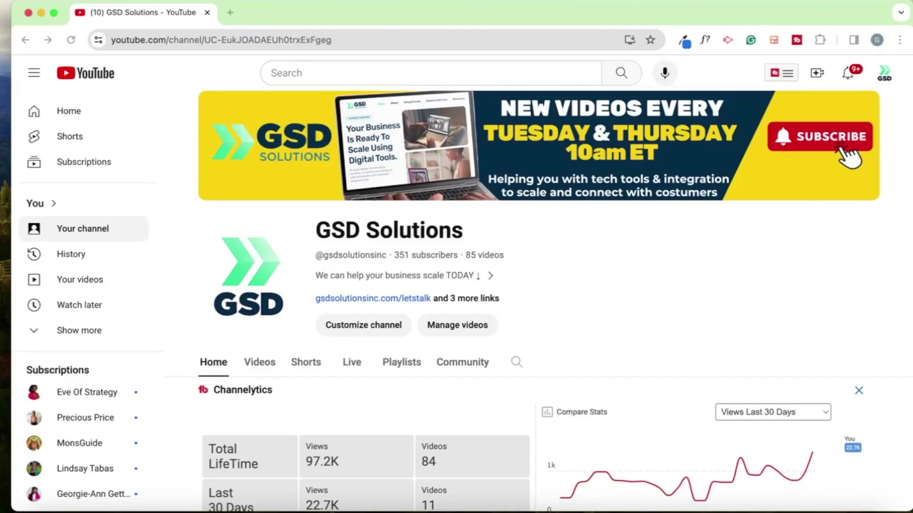
{"action": "left_click_drag", "start_coordinate": [399, 14], "coordinate": [387, 14]}
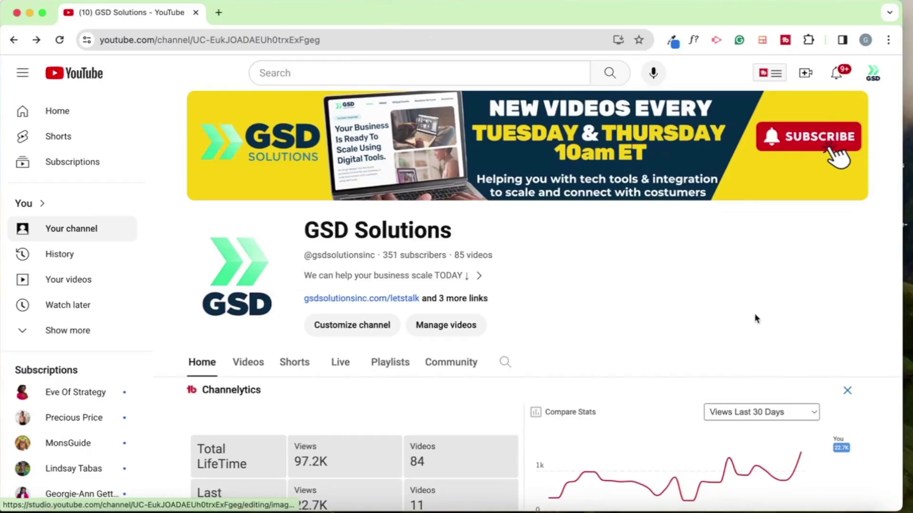
{"action": "scroll", "coordinate": [754, 316], "scroll_direction": "down", "scroll_amount": 3}
{"action": "mouse_move", "coordinate": [761, 446]}
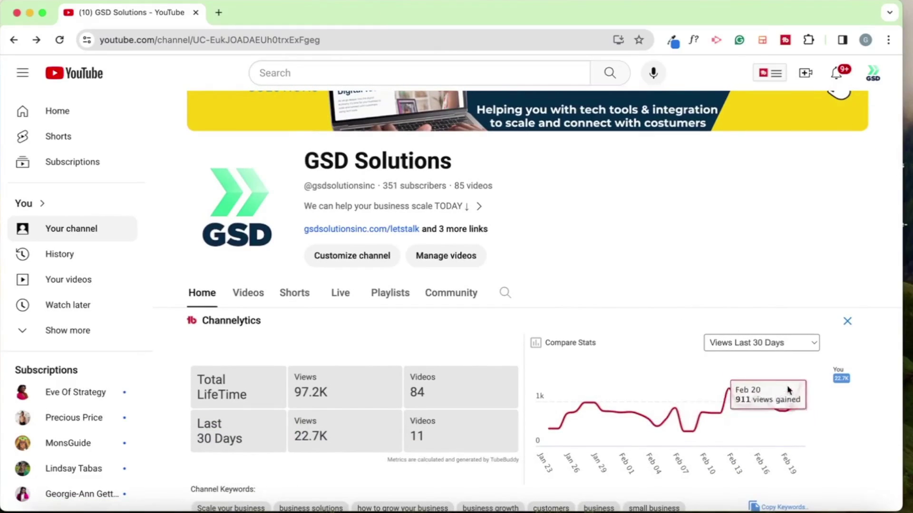
{"action": "scroll", "coordinate": [758, 360], "scroll_direction": "down", "scroll_amount": 10}
{"action": "scroll", "coordinate": [758, 359], "scroll_direction": "down", "scroll_amount": 12}
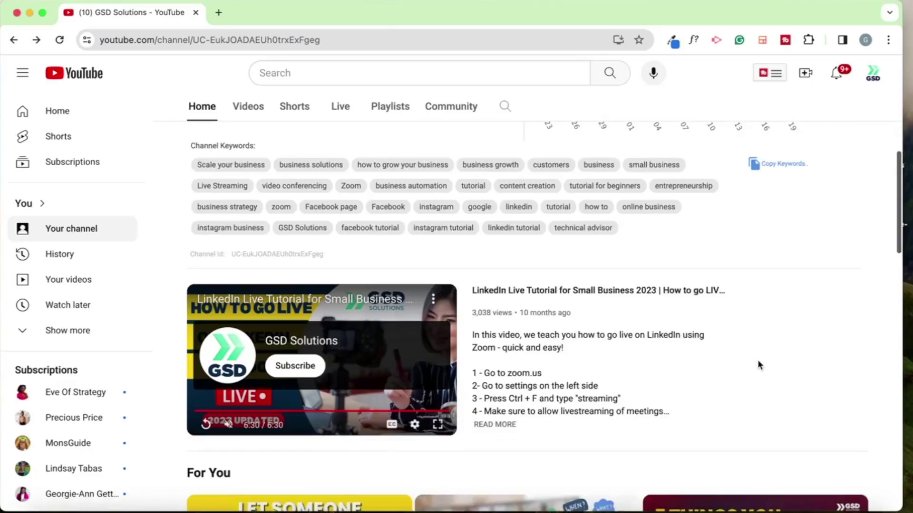
{"action": "scroll", "coordinate": [767, 382], "scroll_direction": "down", "scroll_amount": 6}
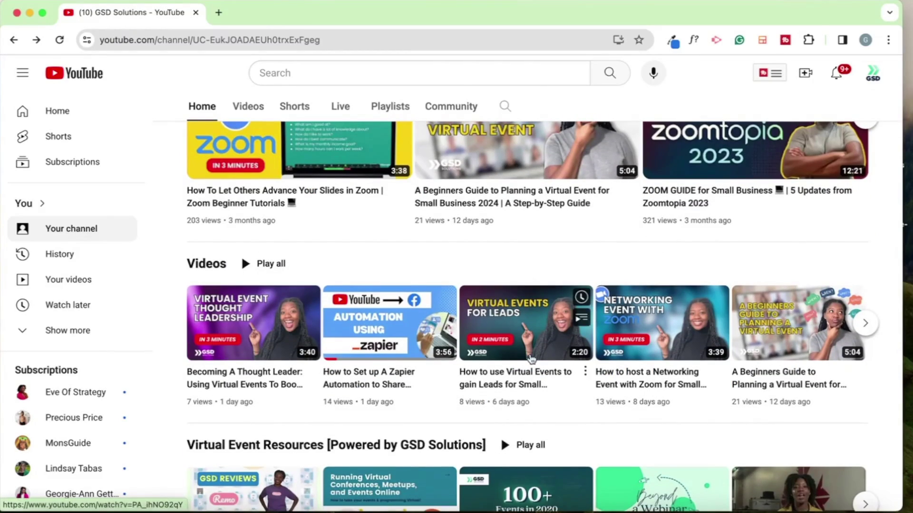
{"action": "left_click", "coordinate": [523, 320]}
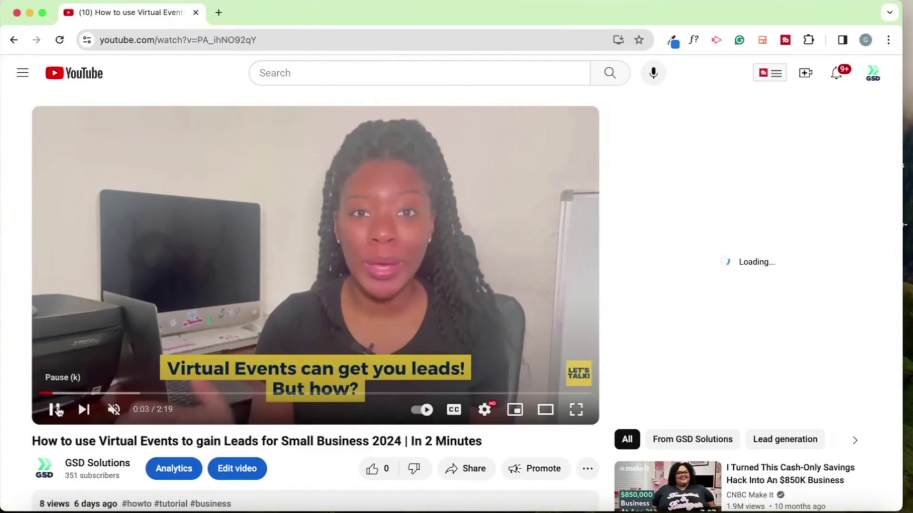
Pause the video, check its Videolytics SEO score, and open its Studio edit page
{"action": "left_click", "coordinate": [56, 410]}
{"action": "mouse_move", "coordinate": [847, 244]}
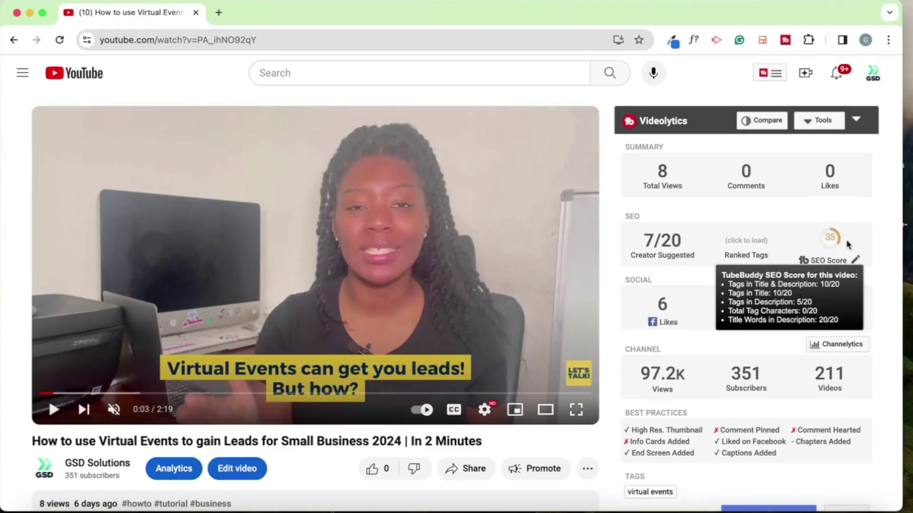
{"action": "scroll", "coordinate": [718, 411], "scroll_direction": "down", "scroll_amount": 2}
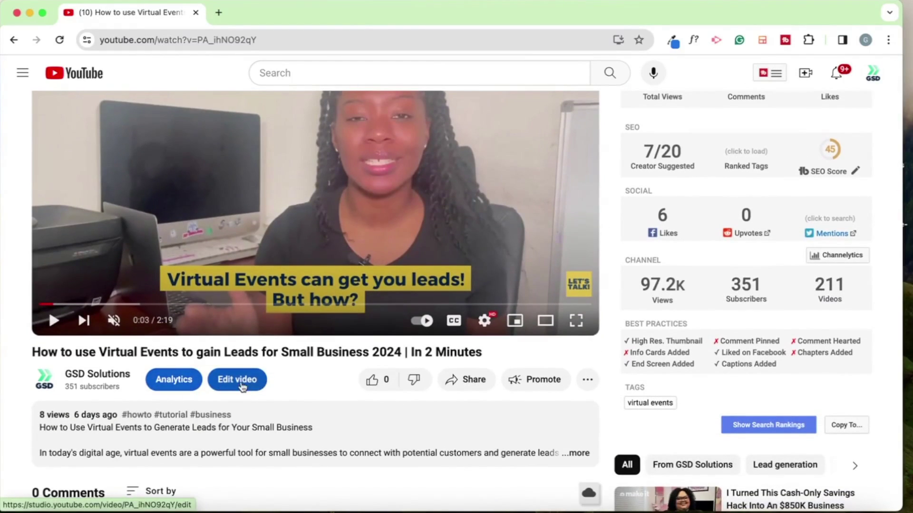
{"action": "left_click", "coordinate": [238, 380]}
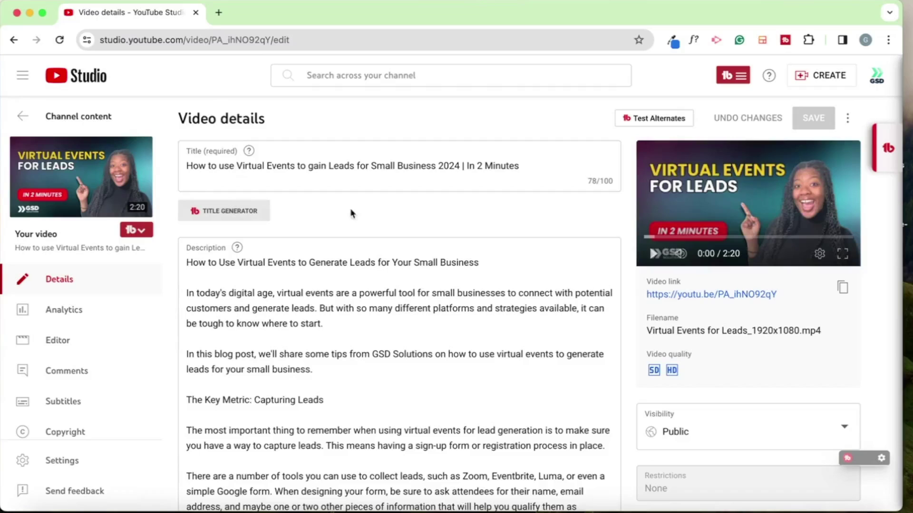
{"action": "scroll", "coordinate": [646, 331], "scroll_direction": "down", "scroll_amount": 15}
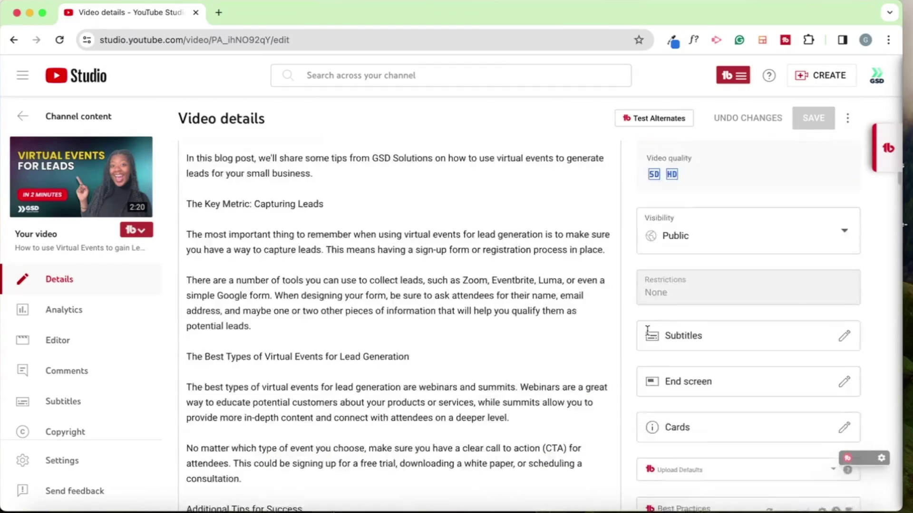
{"action": "scroll", "coordinate": [732, 333], "scroll_direction": "down", "scroll_amount": 3}
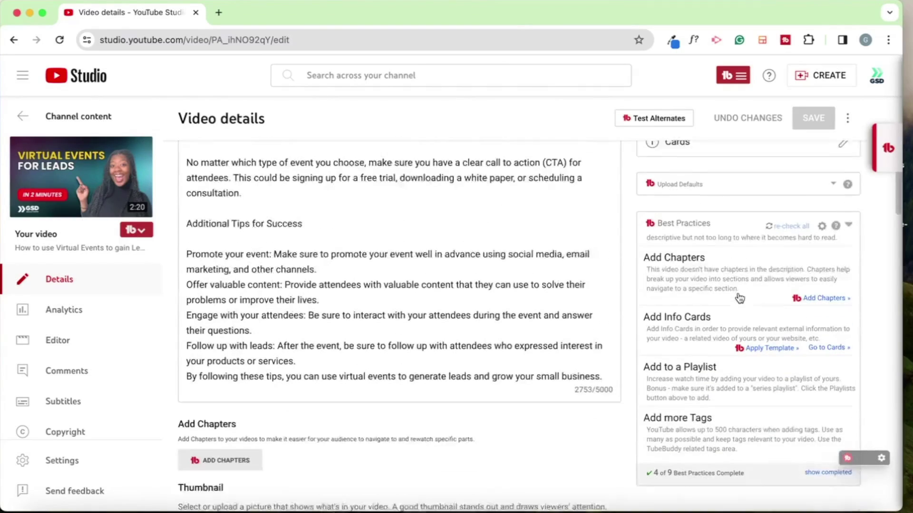
{"action": "scroll", "coordinate": [770, 381], "scroll_direction": "down", "scroll_amount": 1}
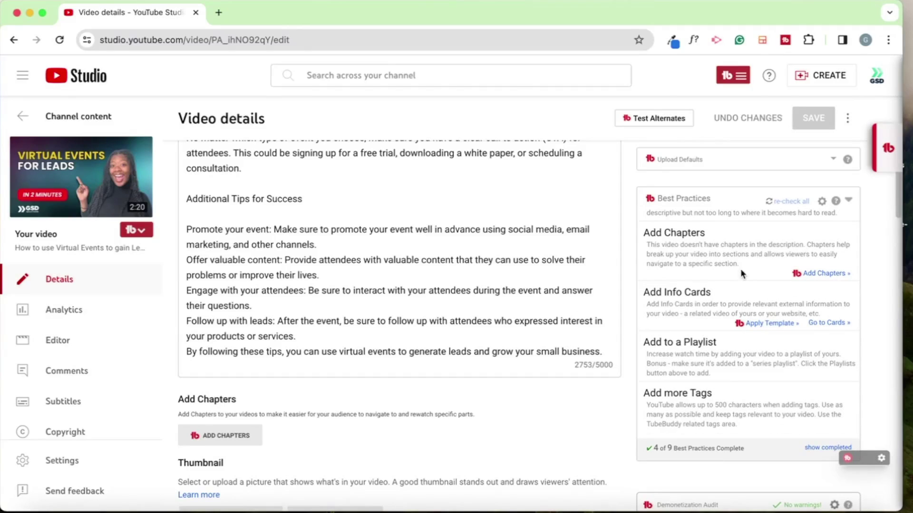
{"action": "scroll", "coordinate": [768, 295], "scroll_direction": "up", "scroll_amount": 1}
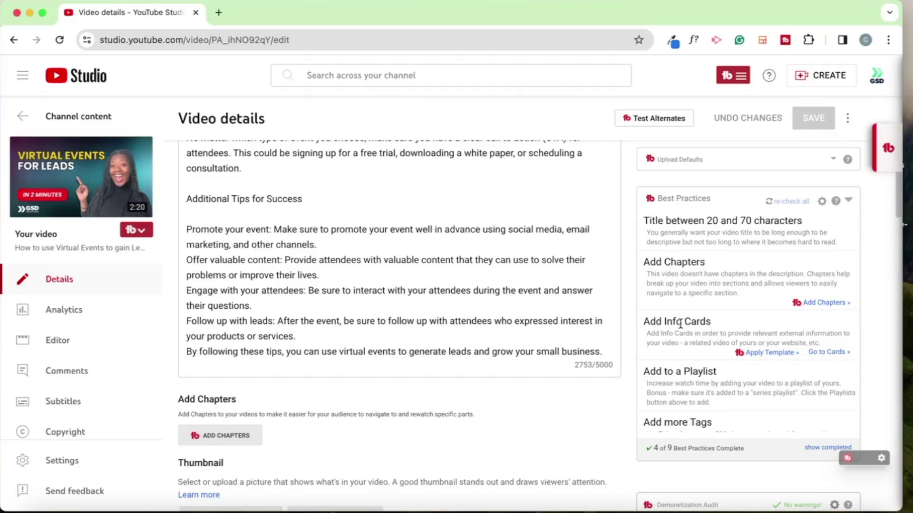
{"action": "scroll", "coordinate": [681, 325], "scroll_direction": "down", "scroll_amount": 2}
{"action": "scroll", "coordinate": [491, 335], "scroll_direction": "down", "scroll_amount": 10}
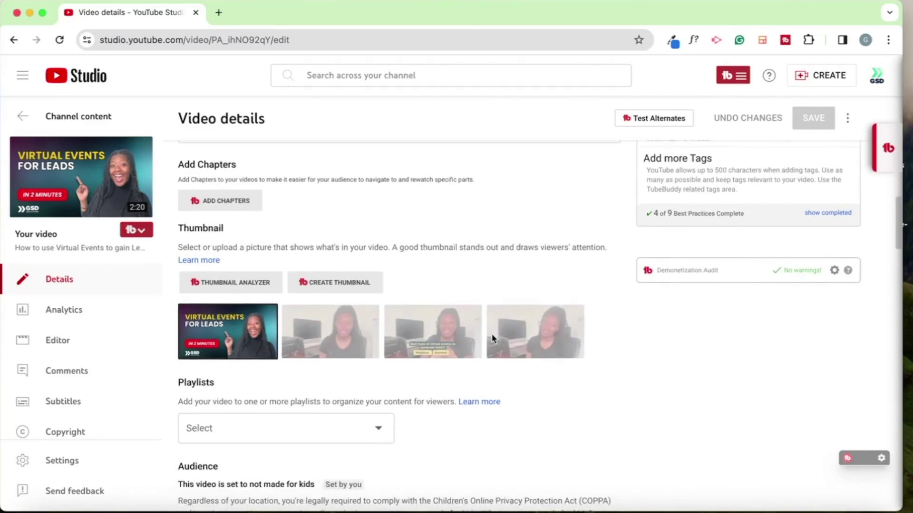
Add the video to the Virtual Event Case Studies by GSD Solutions playlist
{"action": "scroll", "coordinate": [492, 339], "scroll_direction": "down", "scroll_amount": 3}
{"action": "left_click", "coordinate": [351, 315]}
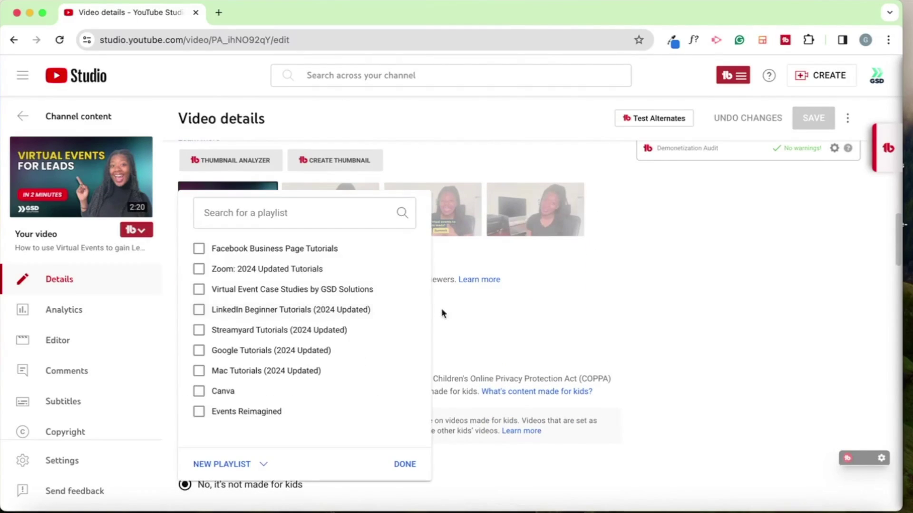
{"action": "left_click", "coordinate": [253, 296]}
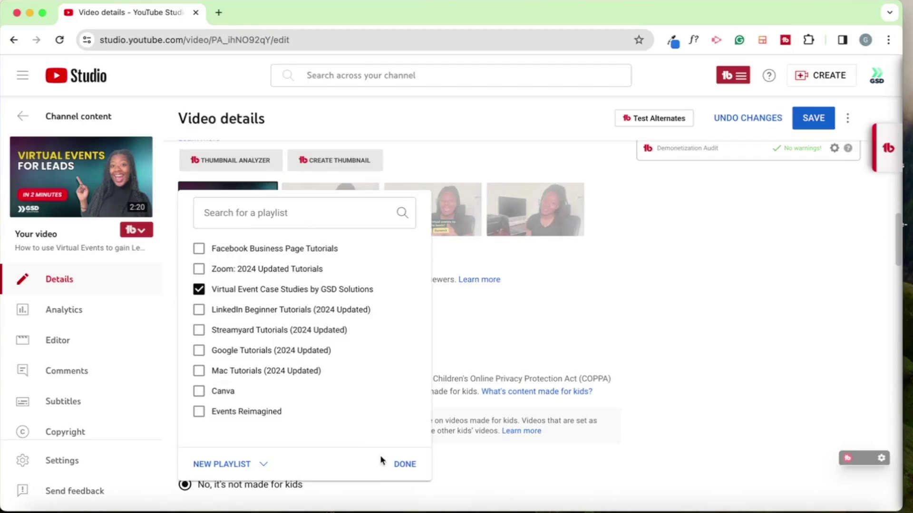
{"action": "left_click", "coordinate": [406, 465]}
Add the recommended lead-generation tags, reaching 16 tags at 328/500 characters
{"action": "scroll", "coordinate": [565, 377], "scroll_direction": "down", "scroll_amount": 15}
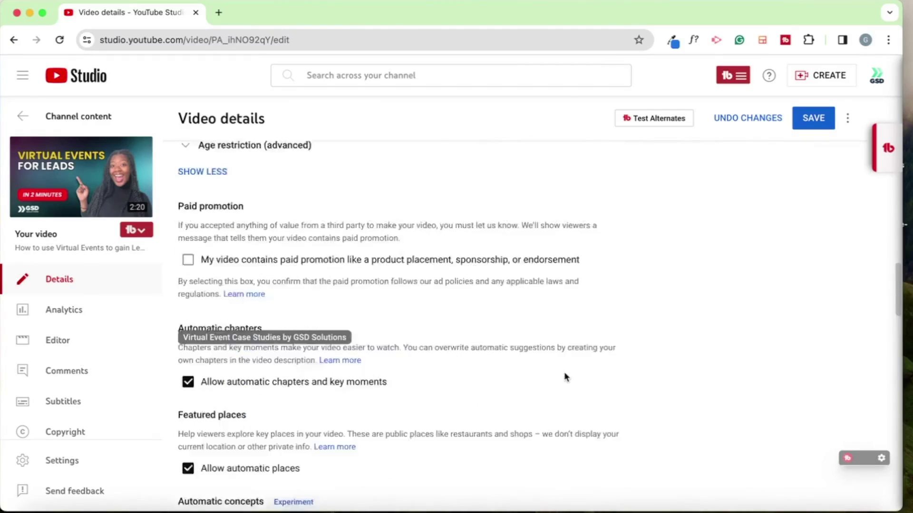
{"action": "scroll", "coordinate": [565, 377], "scroll_direction": "down", "scroll_amount": 5}
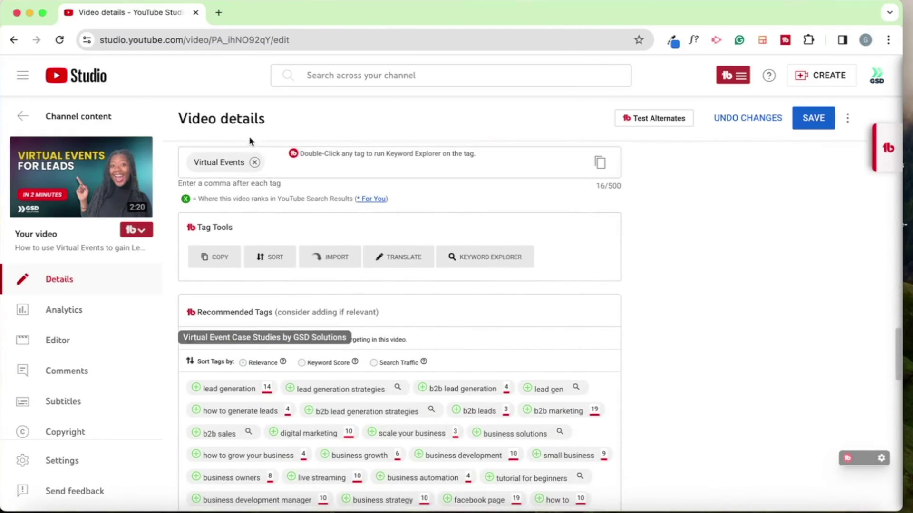
{"action": "left_click", "coordinate": [196, 389]}
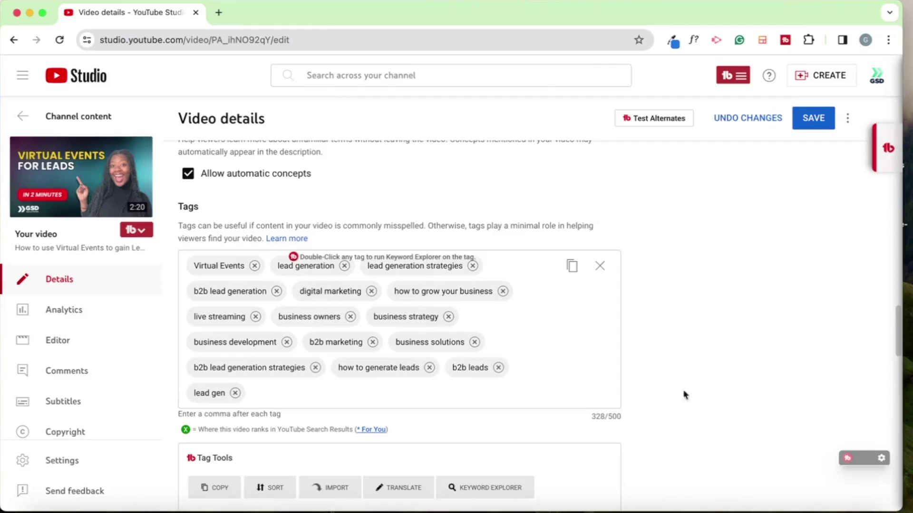
{"action": "left_click_drag", "start_coordinate": [610, 417], "coordinate": [591, 421]}
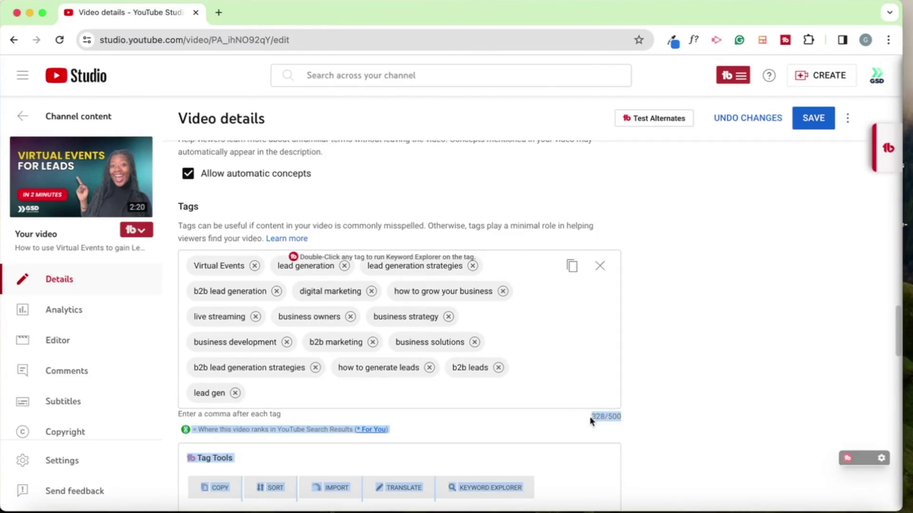
{"action": "left_click", "coordinate": [624, 417]}
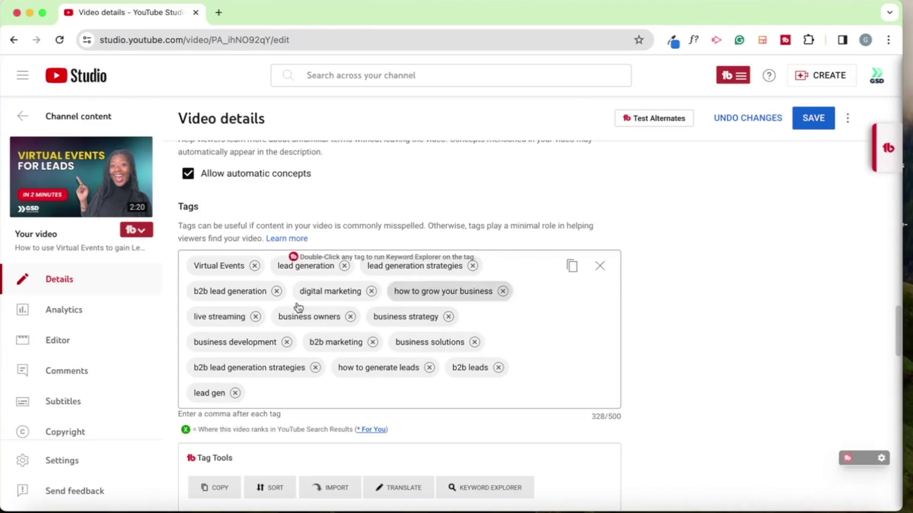
{"action": "scroll", "coordinate": [414, 242], "scroll_direction": "up", "scroll_amount": 20}
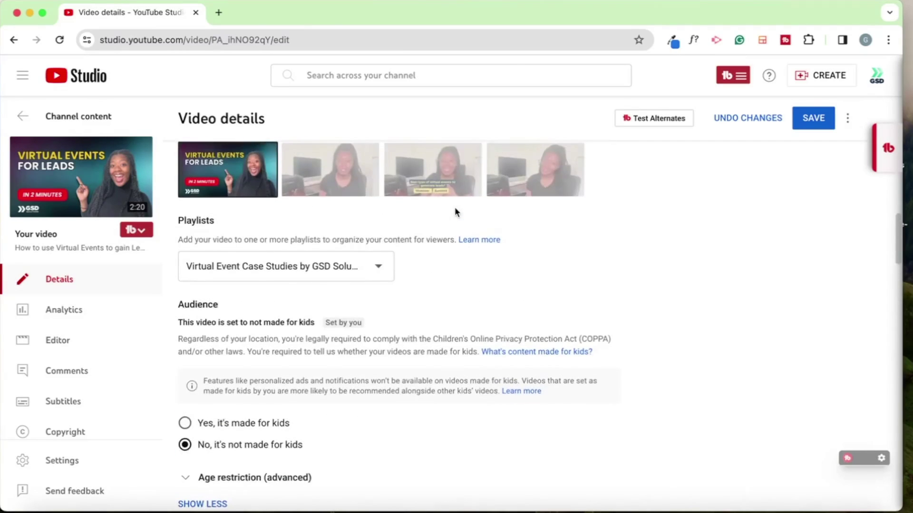
{"action": "scroll", "coordinate": [455, 208], "scroll_direction": "up", "scroll_amount": 6}
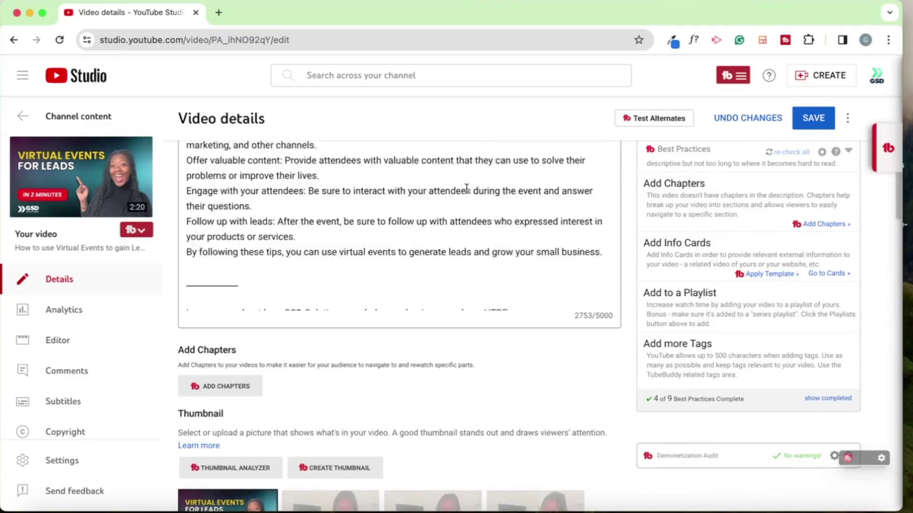
{"action": "scroll", "coordinate": [467, 189], "scroll_direction": "up", "scroll_amount": 6}
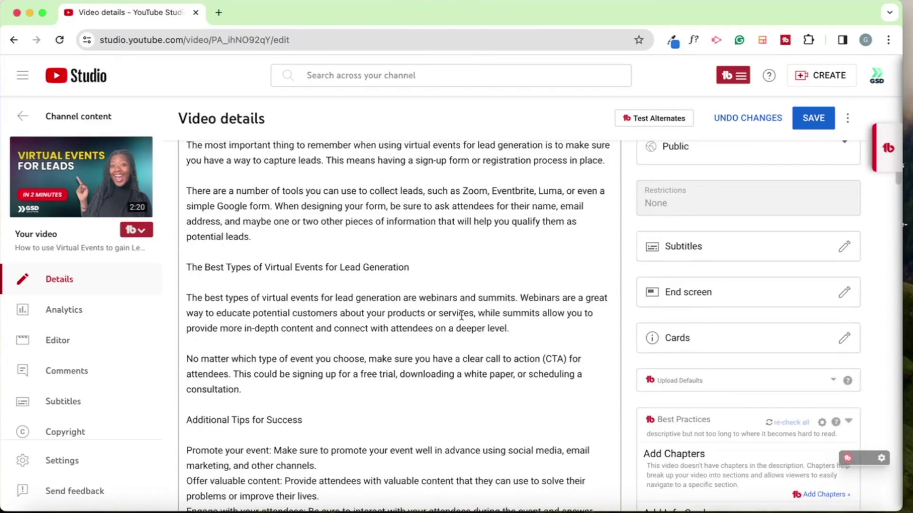
{"action": "scroll", "coordinate": [461, 315], "scroll_direction": "up", "scroll_amount": 4}
{"action": "scroll", "coordinate": [447, 314], "scroll_direction": "down", "scroll_amount": 5}
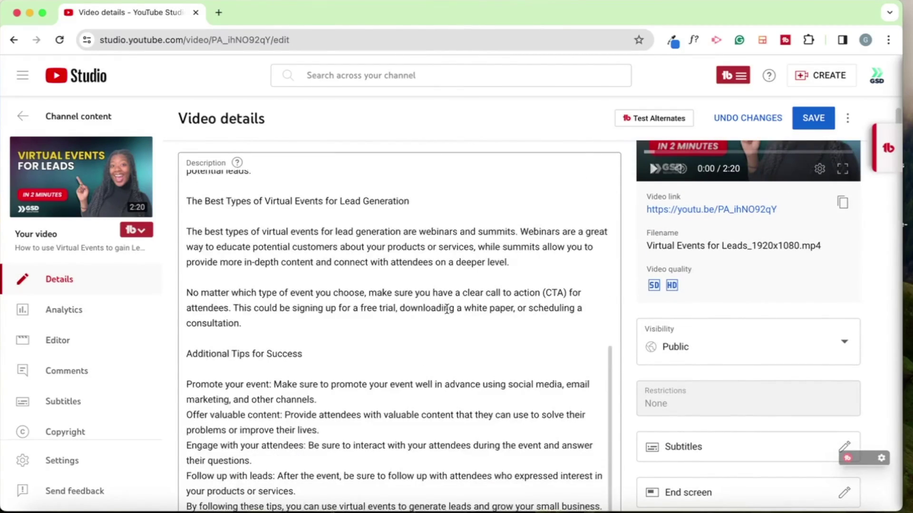
{"action": "scroll", "coordinate": [456, 307], "scroll_direction": "down", "scroll_amount": 2}
{"action": "scroll", "coordinate": [630, 267], "scroll_direction": "down", "scroll_amount": 7}
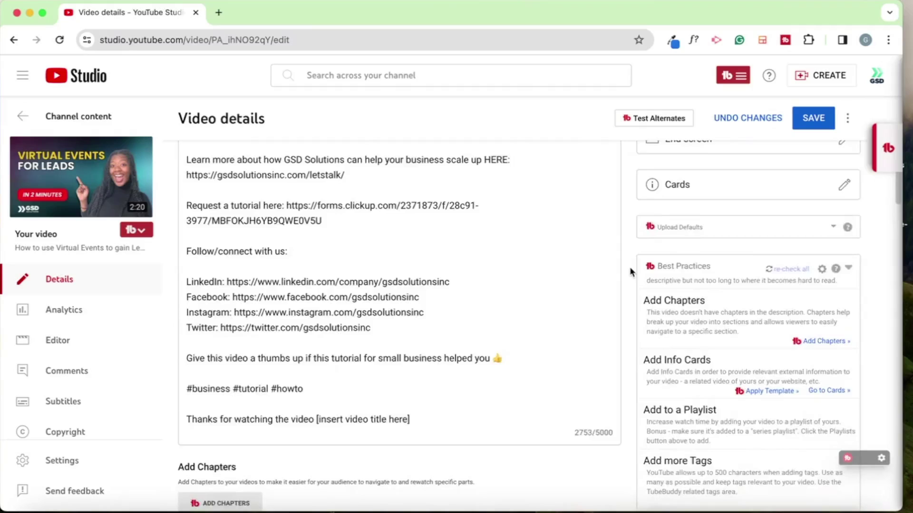
{"action": "scroll", "coordinate": [625, 266], "scroll_direction": "up", "scroll_amount": 9}
{"action": "scroll", "coordinate": [480, 259], "scroll_direction": "up", "scroll_amount": 4}
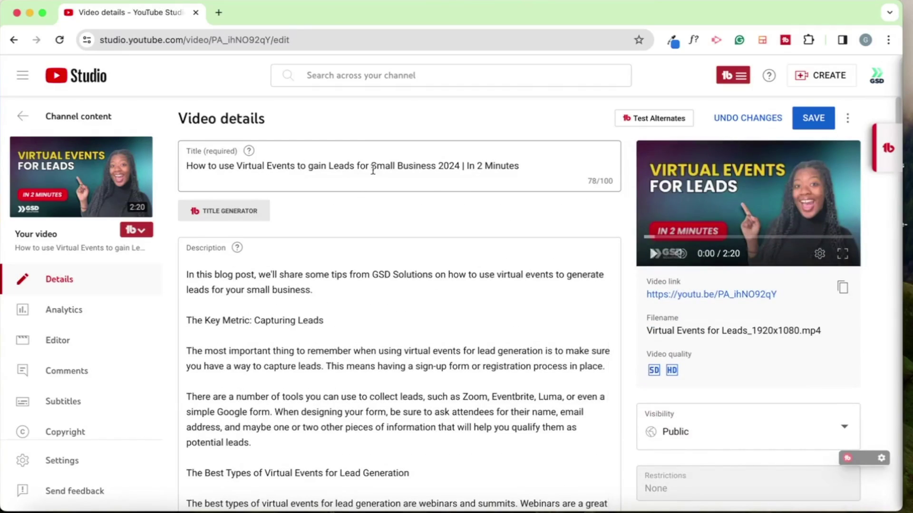
{"action": "scroll", "coordinate": [808, 414], "scroll_direction": "down", "scroll_amount": 10}
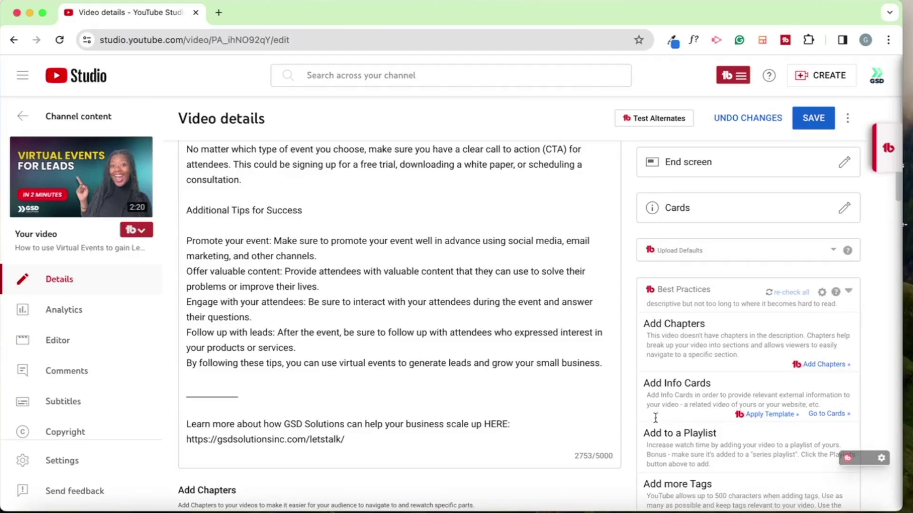
{"action": "scroll", "coordinate": [663, 255], "scroll_direction": "up", "scroll_amount": 10}
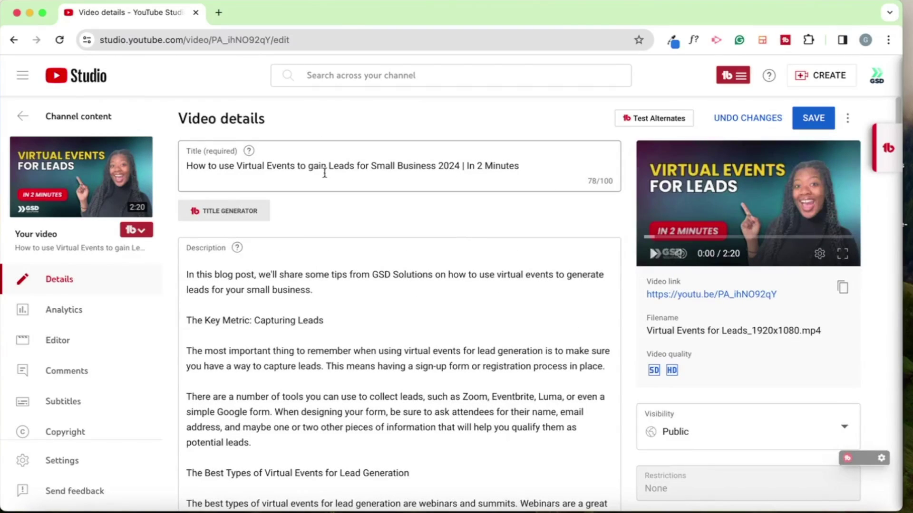
Cut ' | In 2 Minutes' so the title ends 'Small Business 2024', save, and re-check best practices
{"action": "left_click_drag", "start_coordinate": [518, 159], "coordinate": [477, 163]}
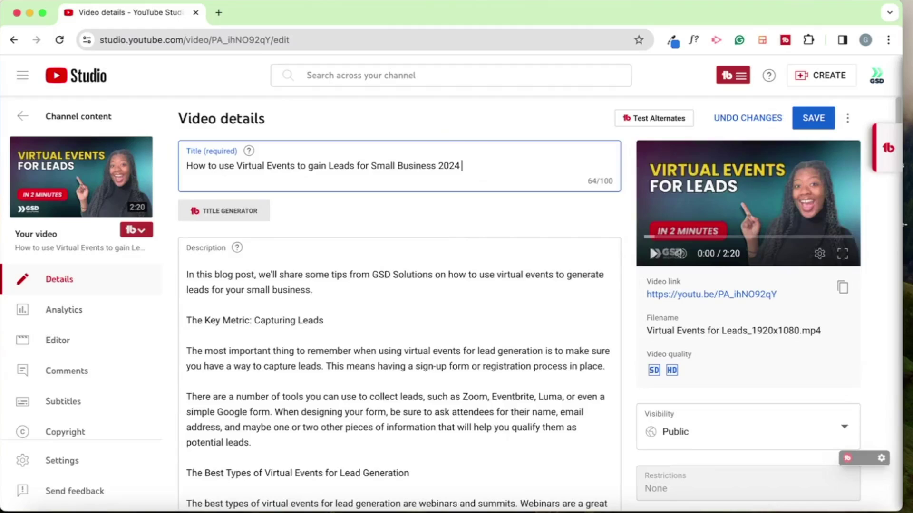
{"action": "left_click", "coordinate": [464, 222]}
{"action": "scroll", "coordinate": [788, 377], "scroll_direction": "down", "scroll_amount": 10}
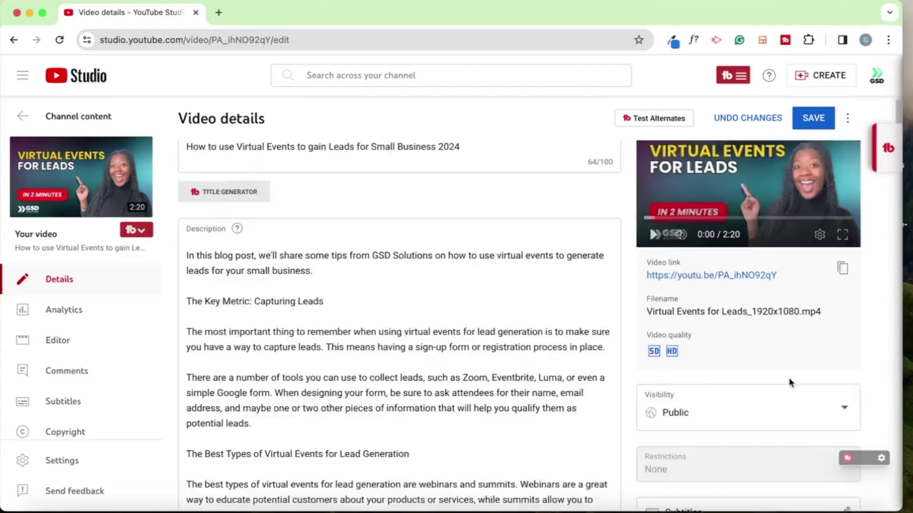
{"action": "scroll", "coordinate": [789, 377], "scroll_direction": "down", "scroll_amount": 3}
{"action": "left_click", "coordinate": [813, 118]}
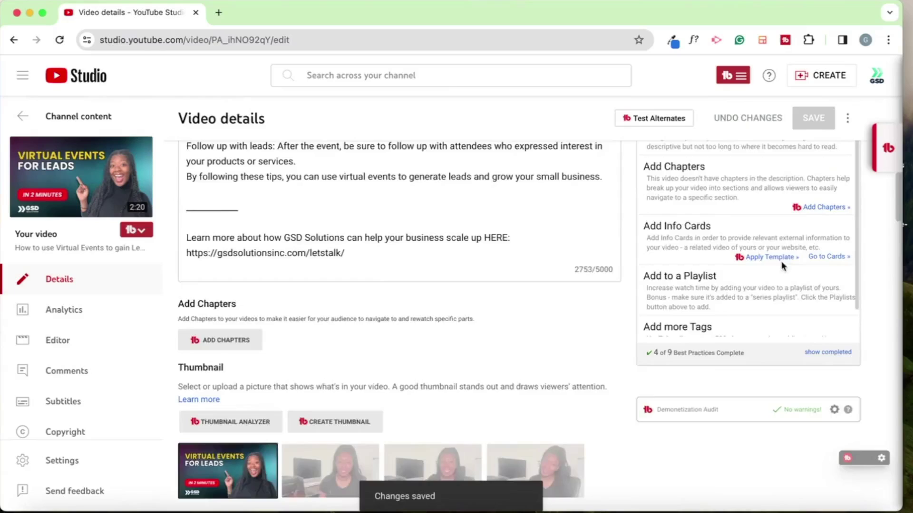
{"action": "left_click", "coordinate": [786, 261]}
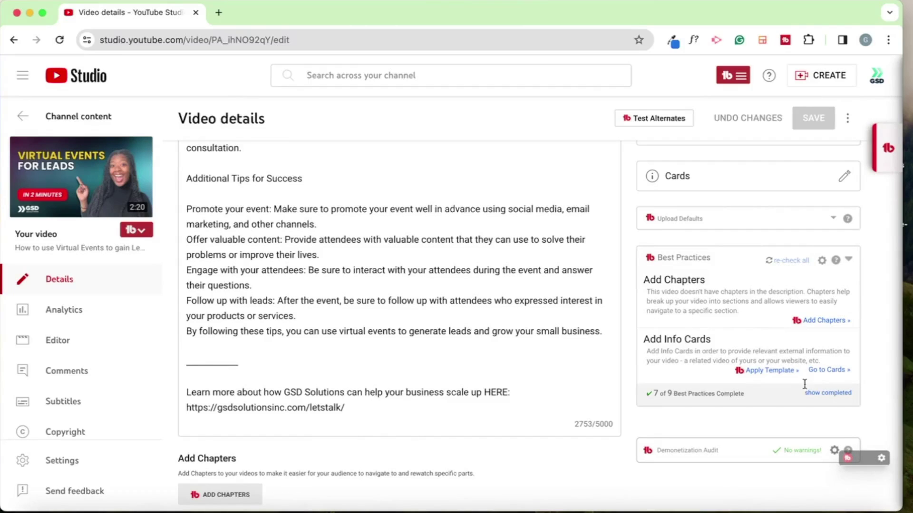
Add a Video info card at about 0:33 linking another video, save, and re-check best practices
{"action": "left_click", "coordinate": [740, 338]}
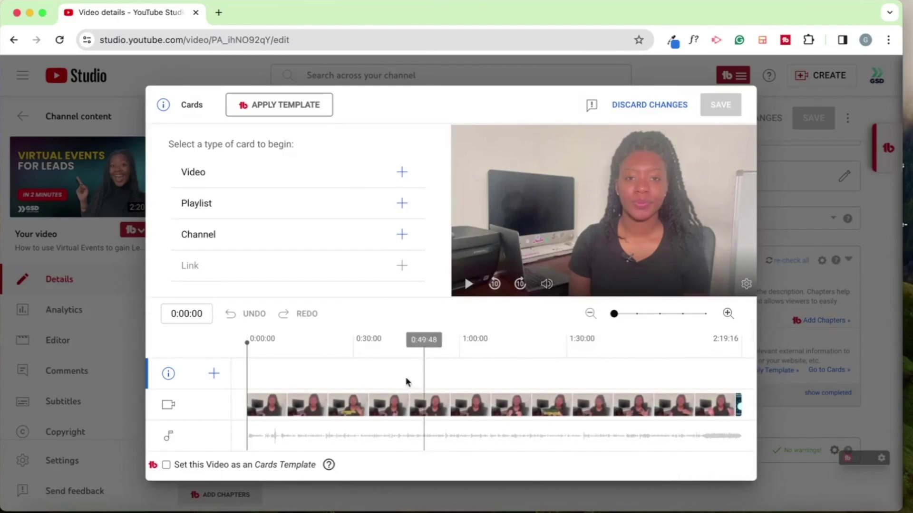
{"action": "left_click", "coordinate": [366, 387]}
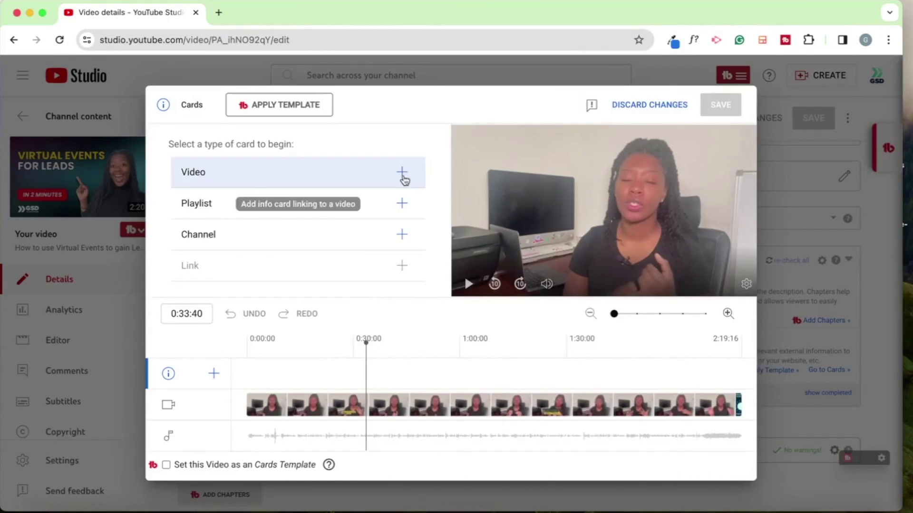
{"action": "left_click", "coordinate": [401, 172]}
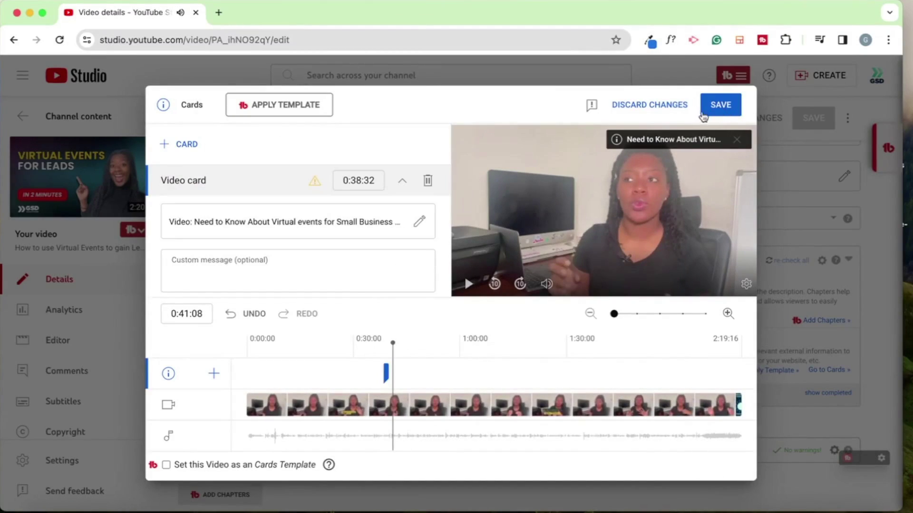
{"action": "left_click", "coordinate": [704, 112]}
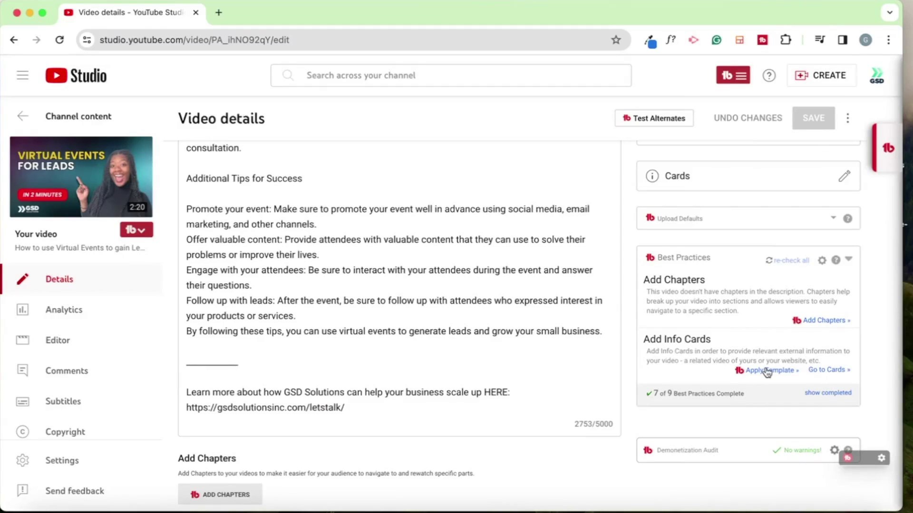
{"action": "left_click", "coordinate": [793, 263]}
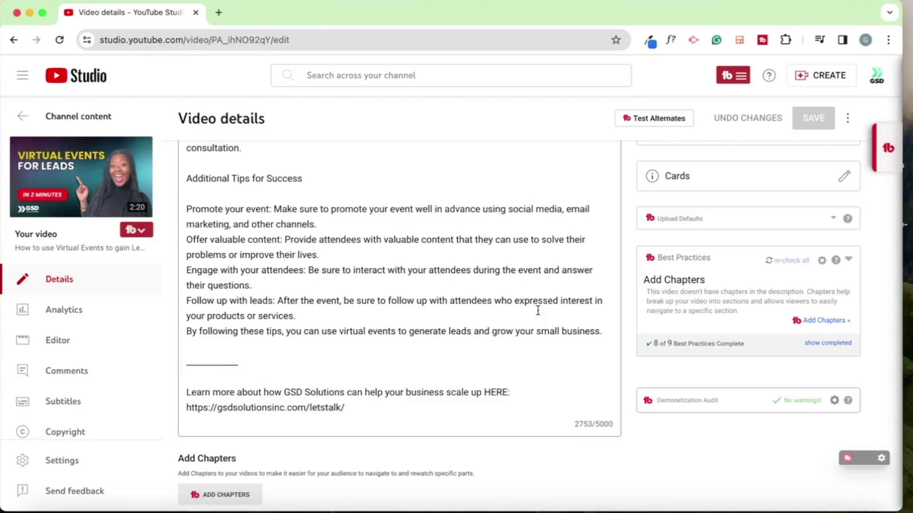
{"action": "scroll", "coordinate": [538, 309], "scroll_direction": "up", "scroll_amount": 15}
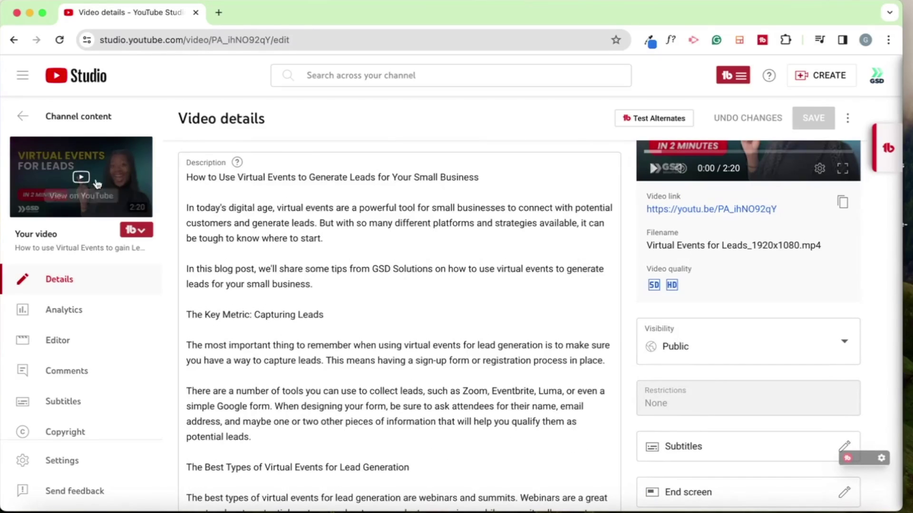
{"action": "scroll", "coordinate": [794, 190], "scroll_direction": "up", "scroll_amount": 2}
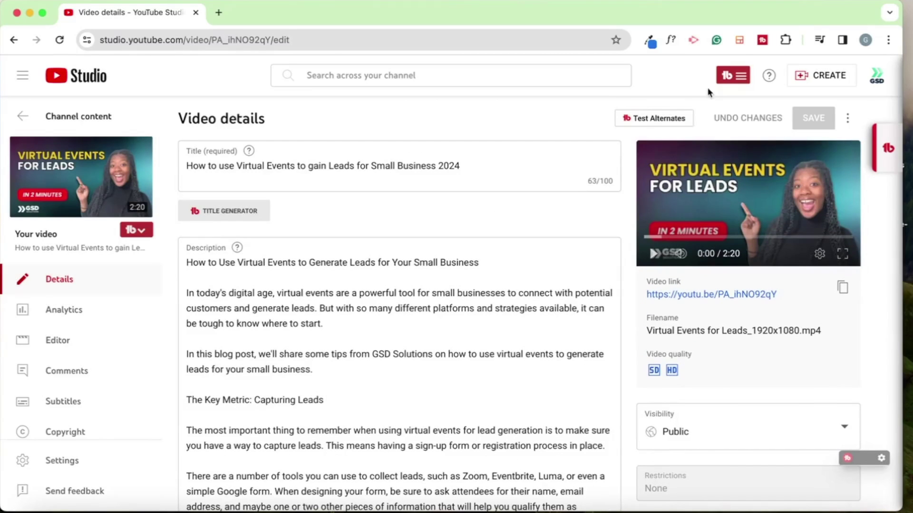
Open the video's public watch page and confirm Videolytics now shows SEO score 70
{"action": "left_click", "coordinate": [741, 295]}
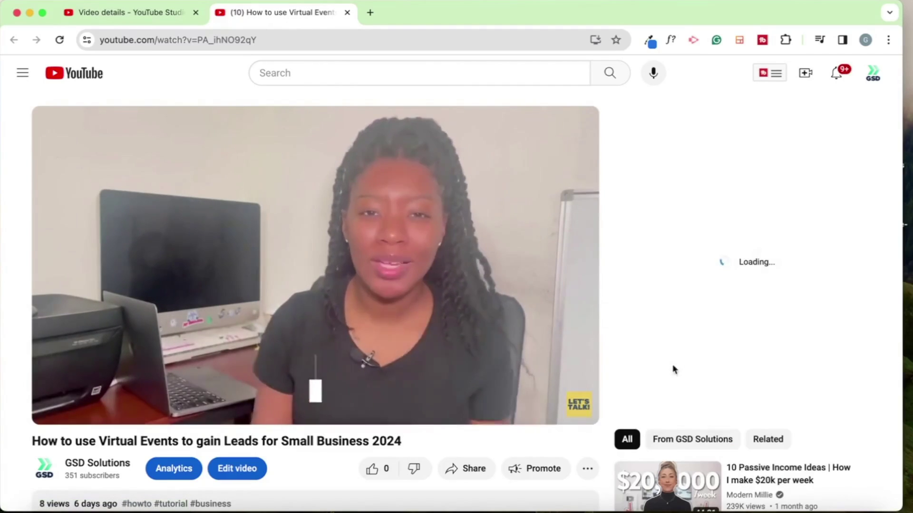
{"action": "mouse_move", "coordinate": [832, 230]}
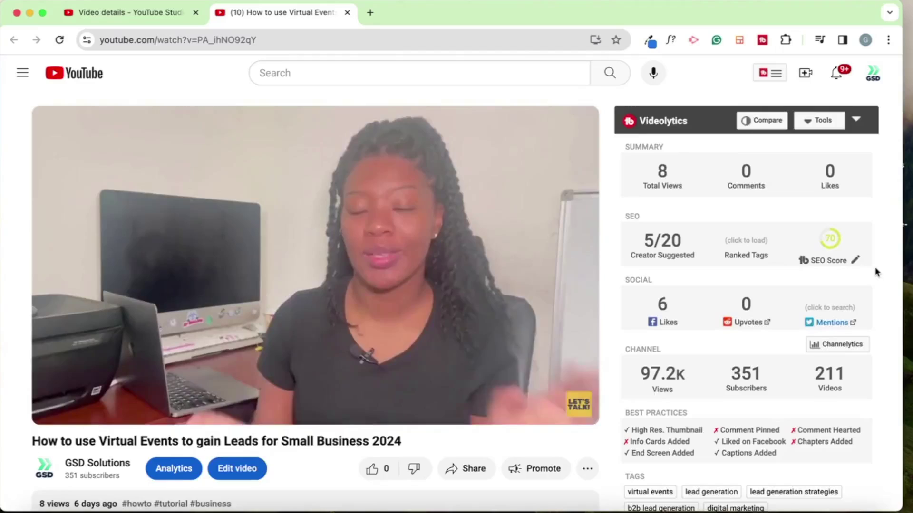
{"action": "scroll", "coordinate": [877, 273], "scroll_direction": "down", "scroll_amount": 4}
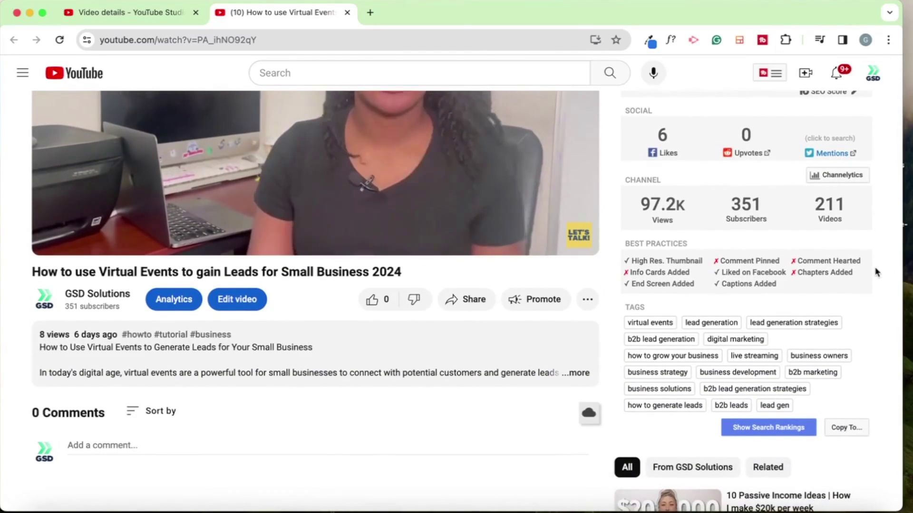
{"action": "scroll", "coordinate": [877, 273], "scroll_direction": "up", "scroll_amount": 4}
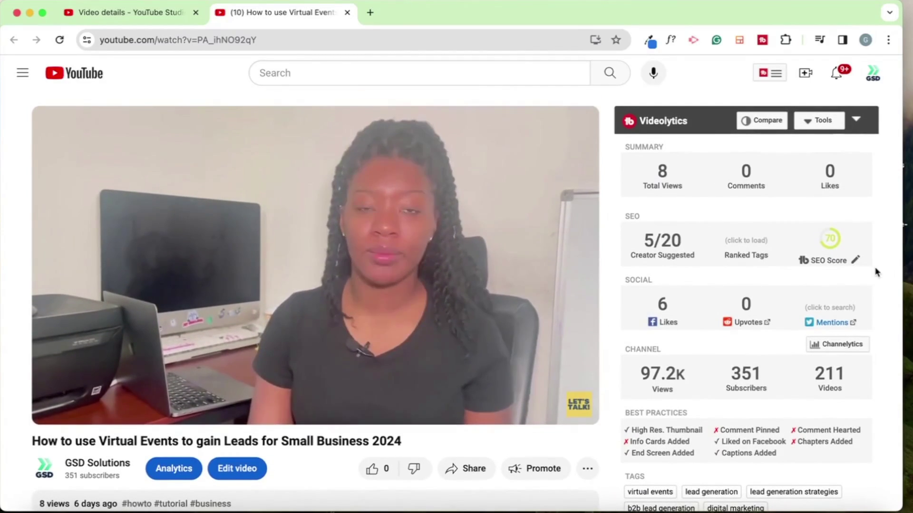
{"action": "scroll", "coordinate": [60, 428], "scroll_direction": "down", "scroll_amount": 2}
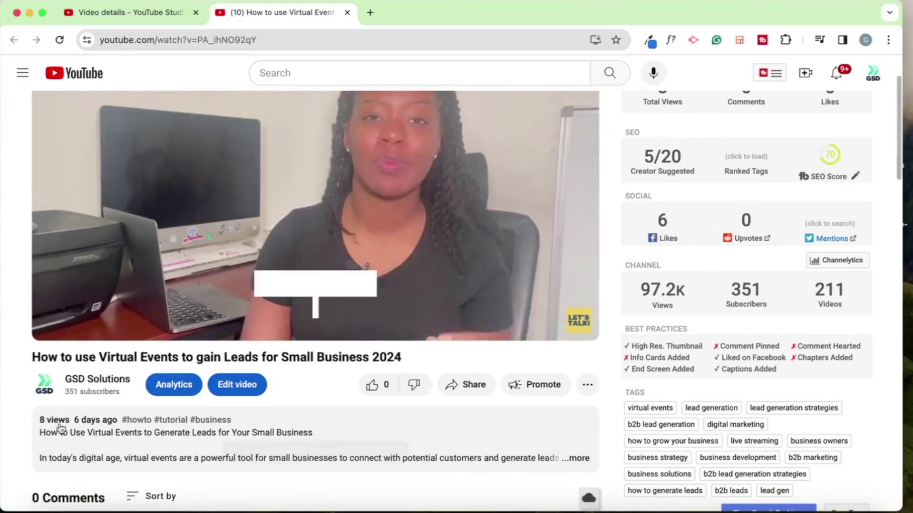
{"action": "scroll", "coordinate": [59, 428], "scroll_direction": "up", "scroll_amount": 2}
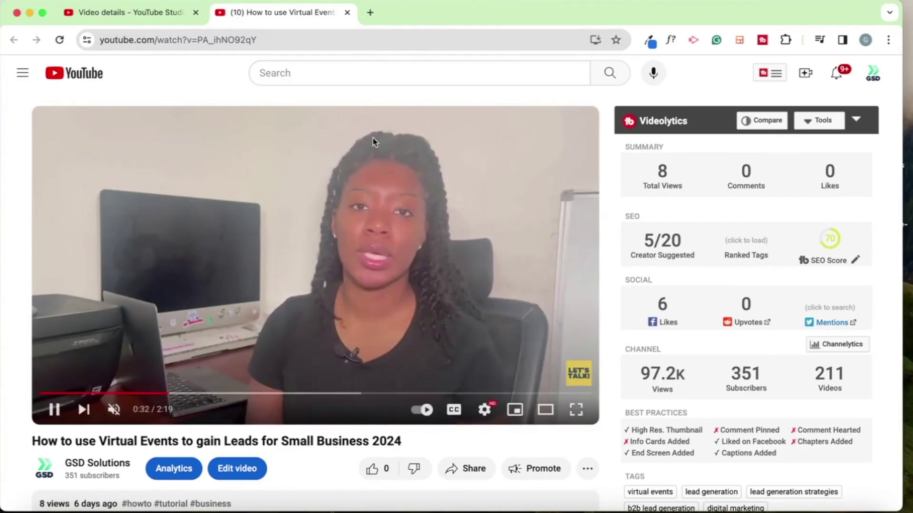
Leave the video's details page in YouTube Studio and go back to the Channel content list
{"action": "left_click", "coordinate": [166, 14]}
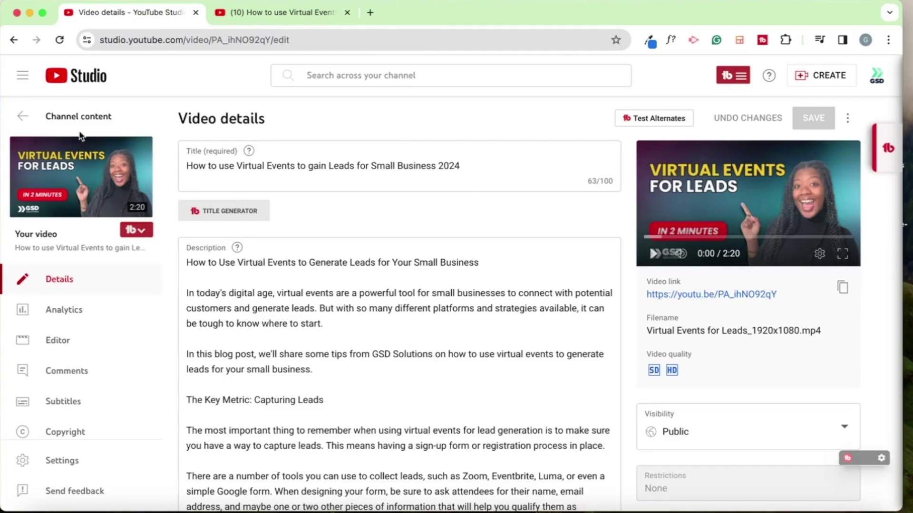
{"action": "left_click", "coordinate": [22, 116]}
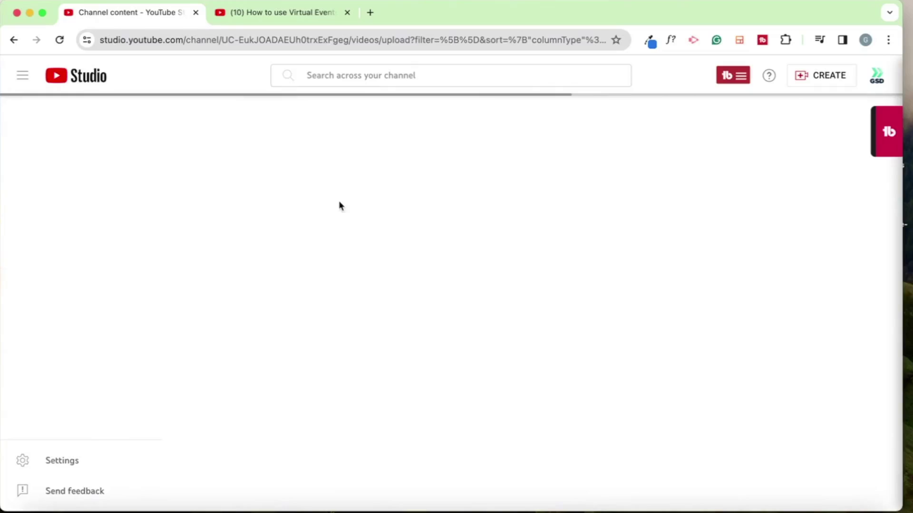